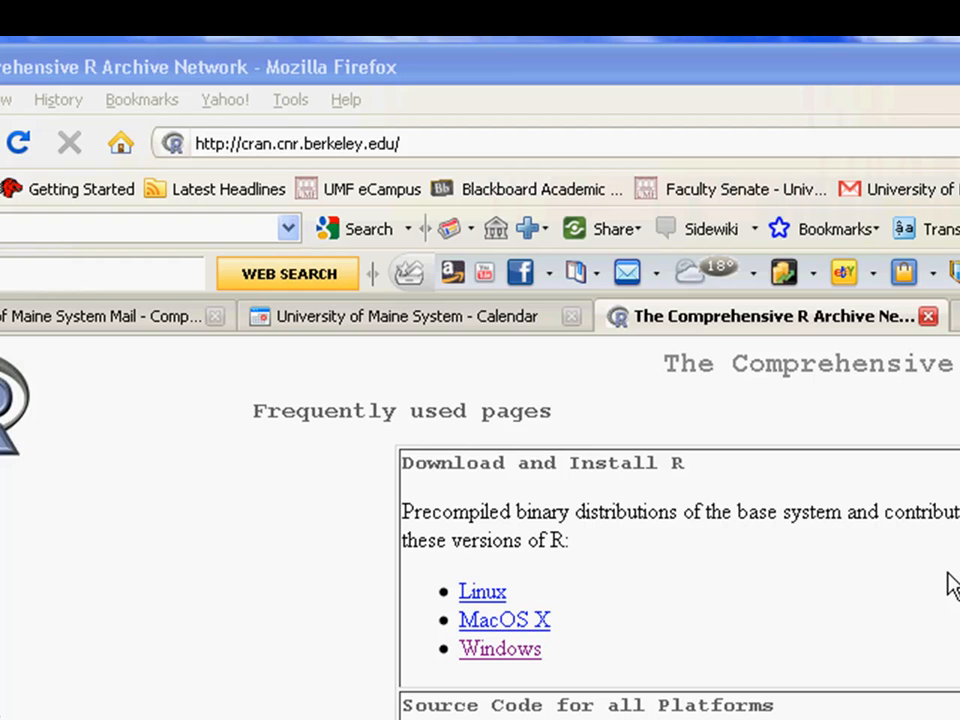
# - Save the R 2.10.1 for Windows base installer from CRAN and pause its running download
pyautogui.click(505, 654)
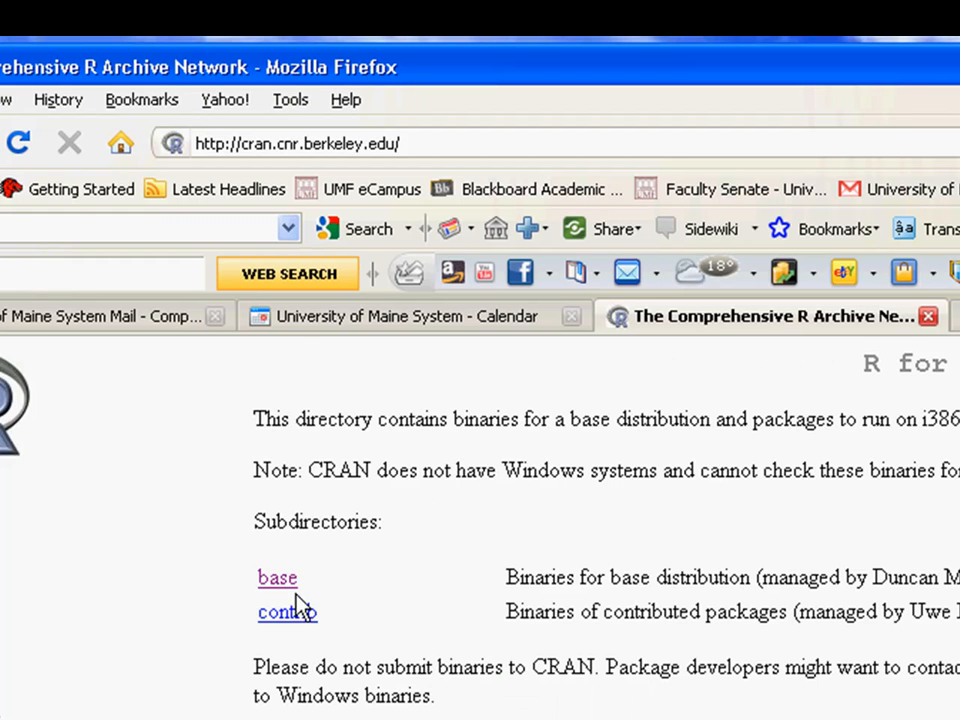
pyautogui.click(277, 582)
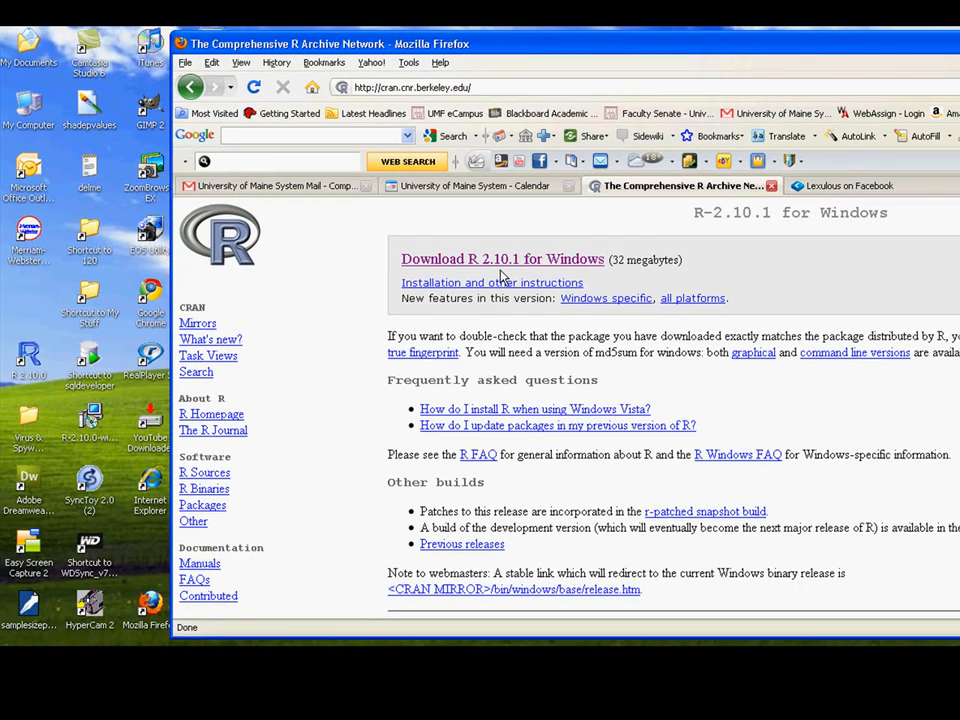
pyautogui.click(500, 260)
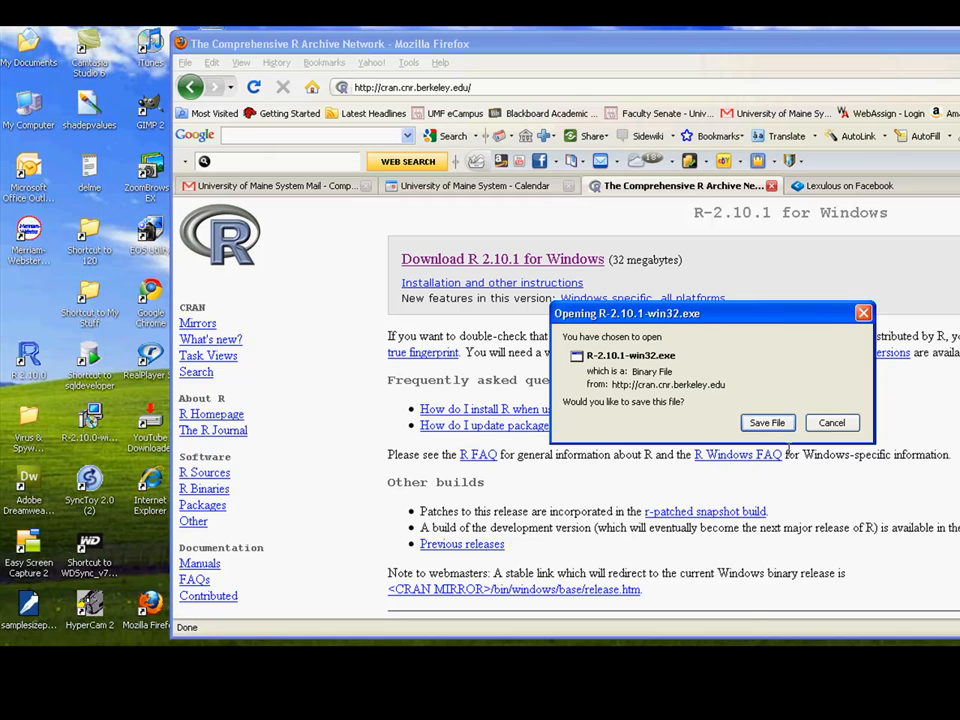
pyautogui.click(768, 423)
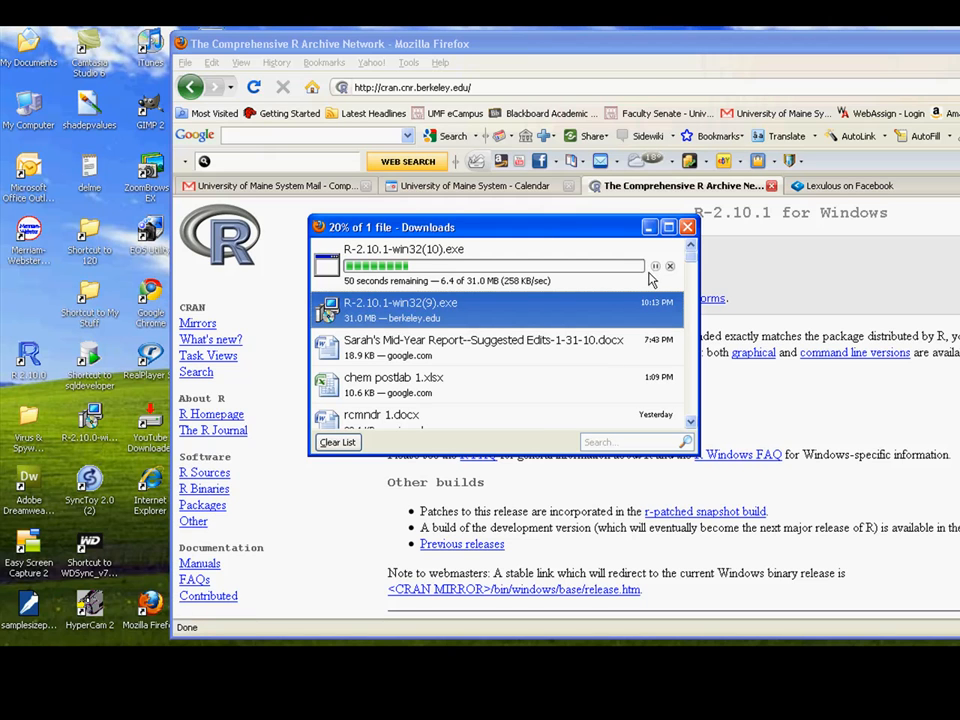
pyautogui.click(655, 270)
pyautogui.click(655, 268)
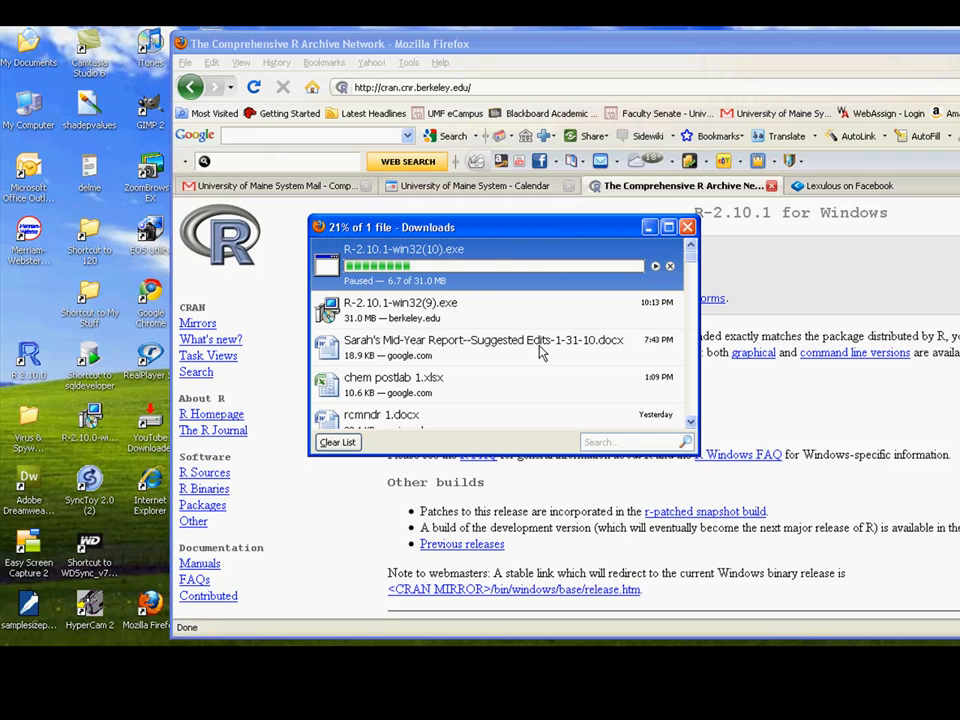
# - Run the already downloaded R-2.10.1-win32(9).exe installer and select English as the setup language
pyautogui.doubleClick(405, 312)
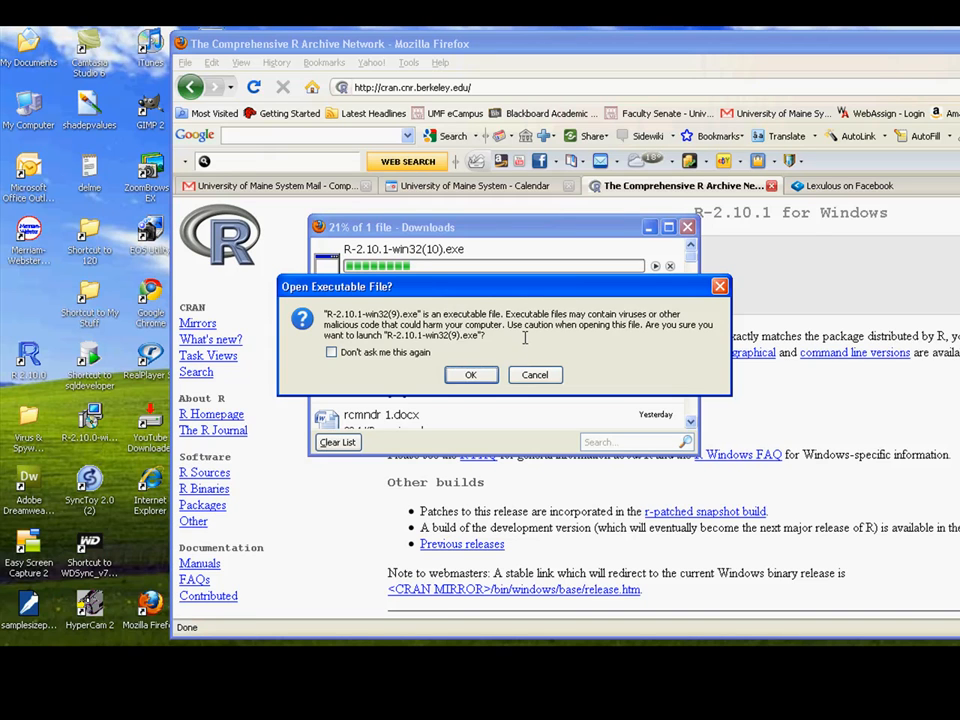
pyautogui.click(472, 375)
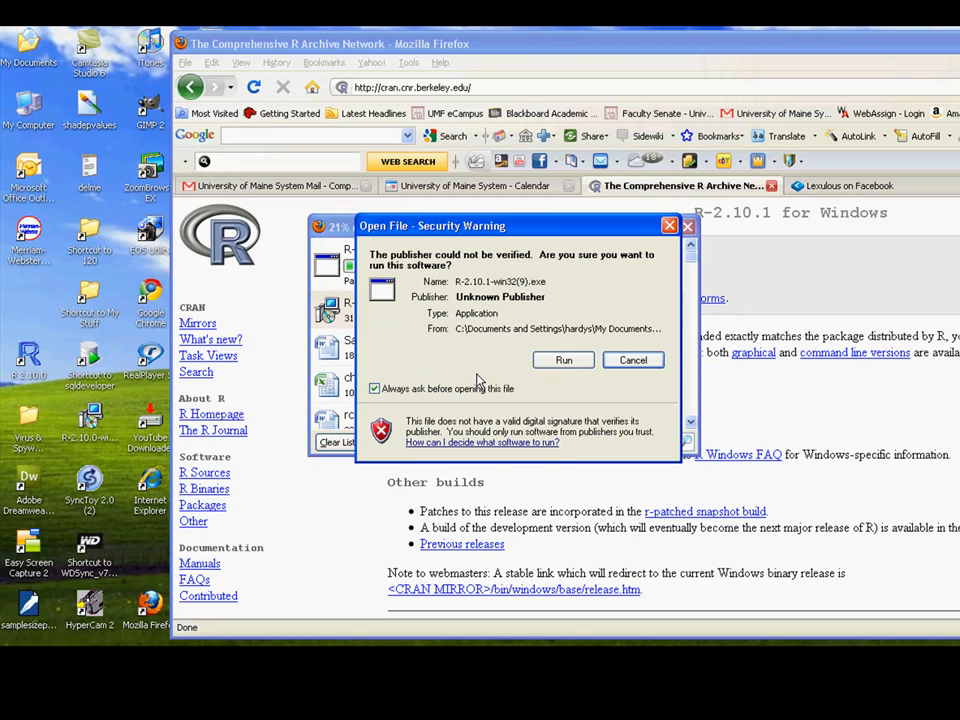
pyautogui.click(562, 362)
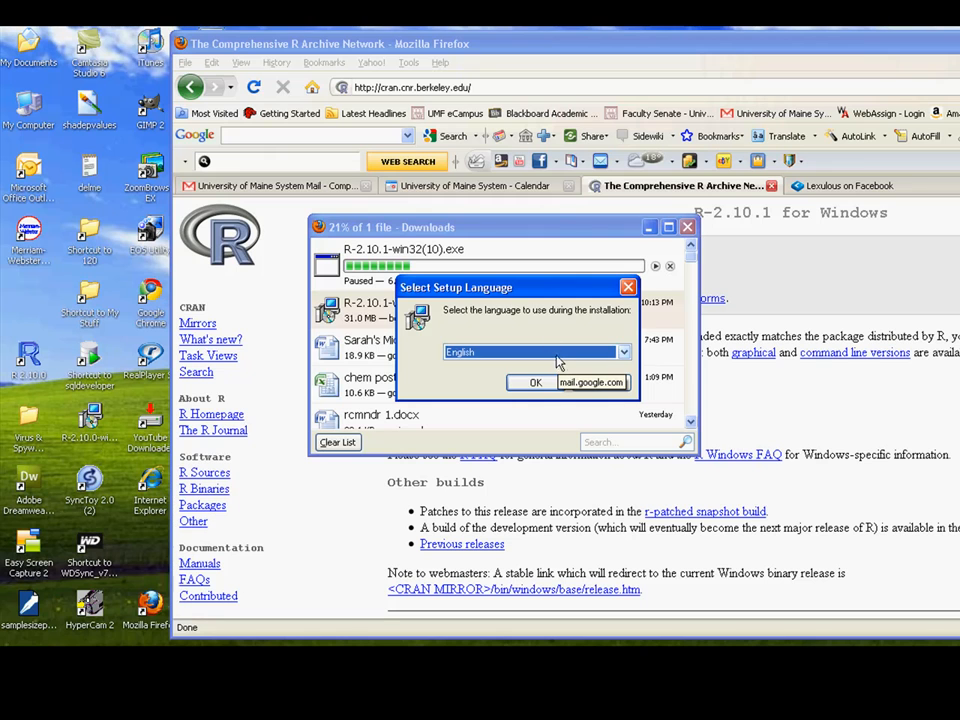
pyautogui.click(536, 382)
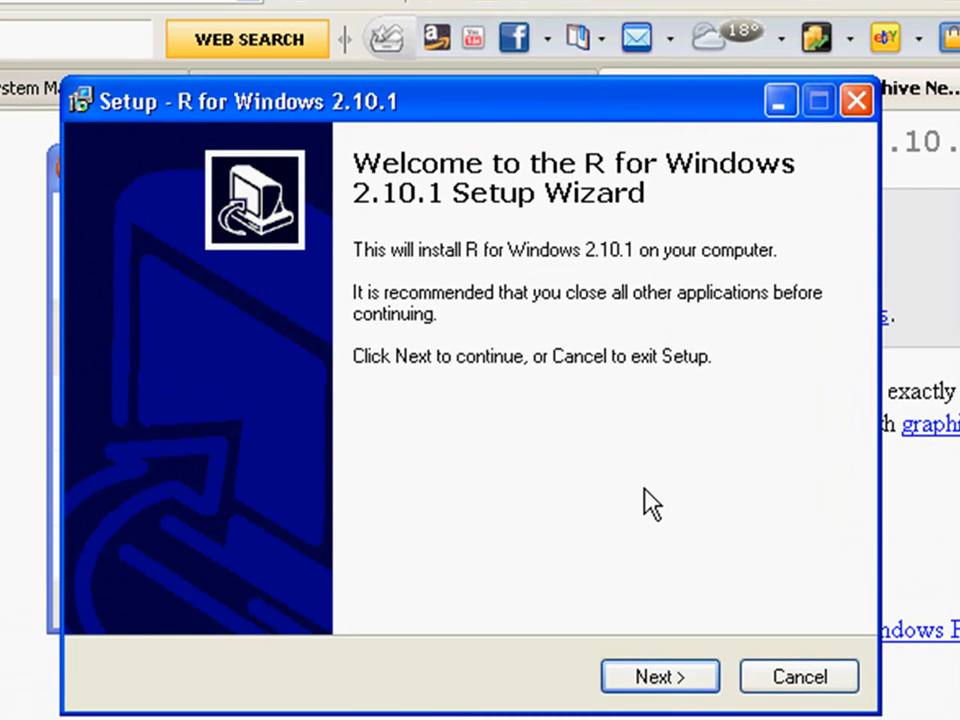
# - Install R into C:\Program Files\R\R-2.10.1 with the default components, startup options, Start Menu folder and additional tasks, and exit Setup
pyautogui.click(664, 681)
pyautogui.click(662, 679)
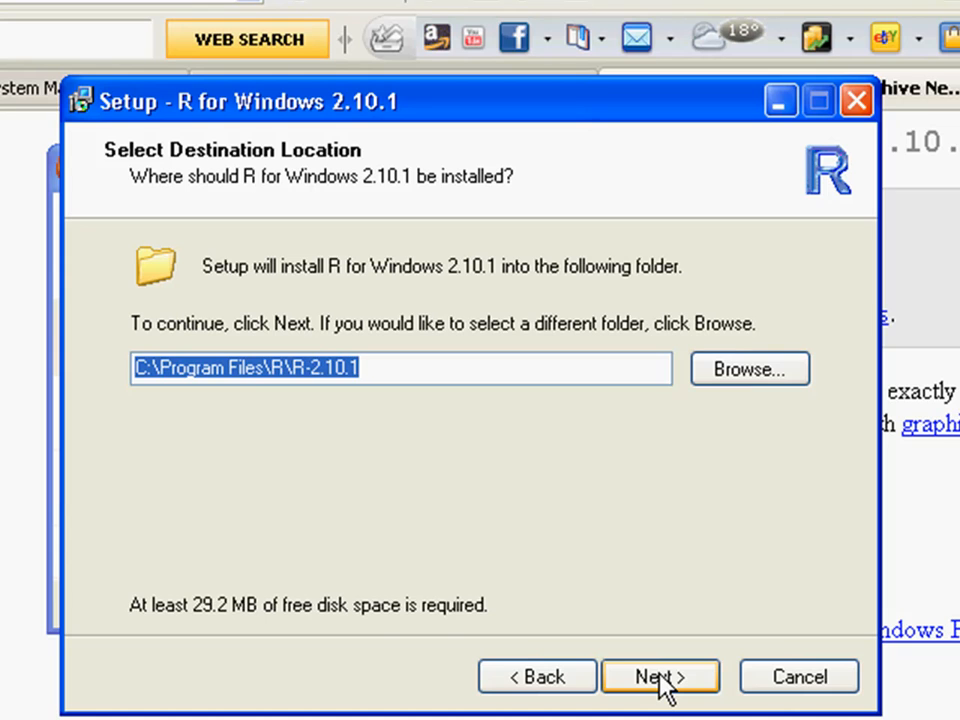
pyautogui.click(662, 680)
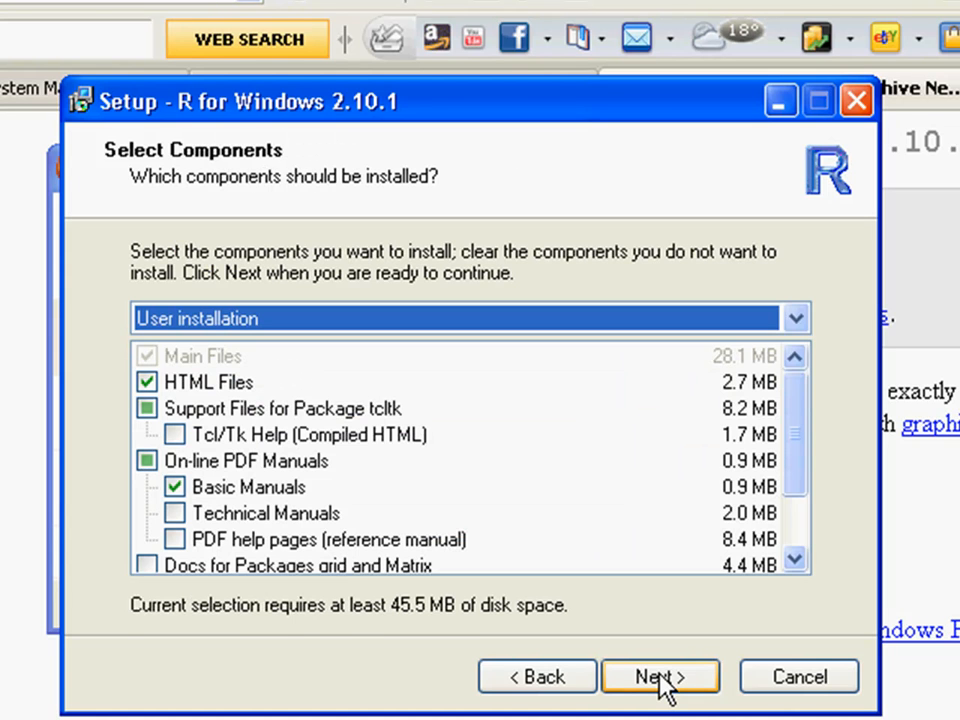
pyautogui.click(662, 680)
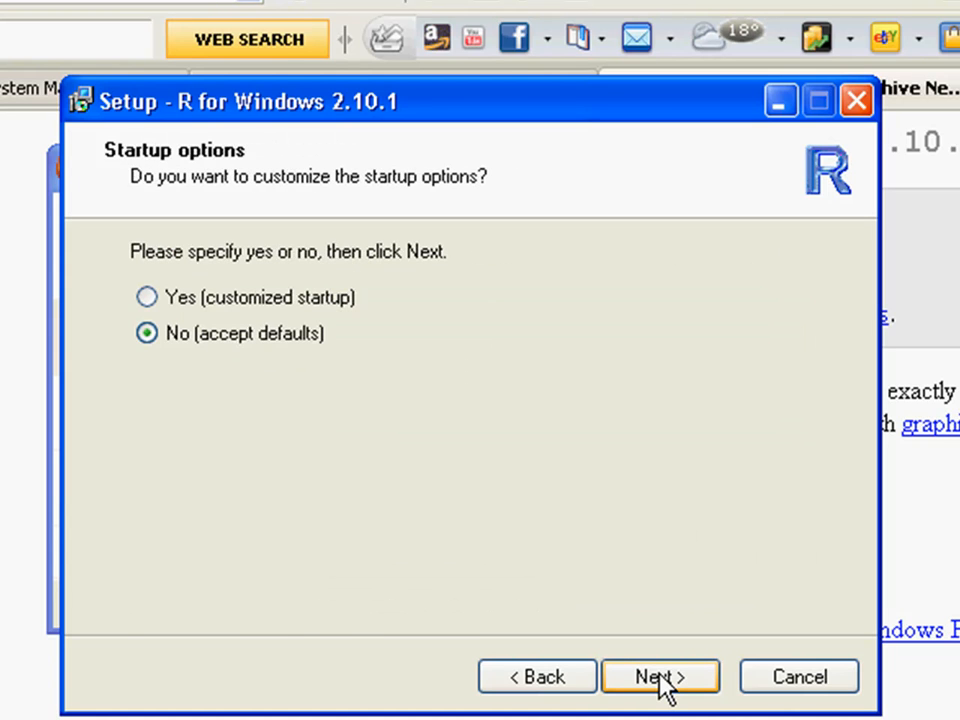
pyautogui.click(662, 680)
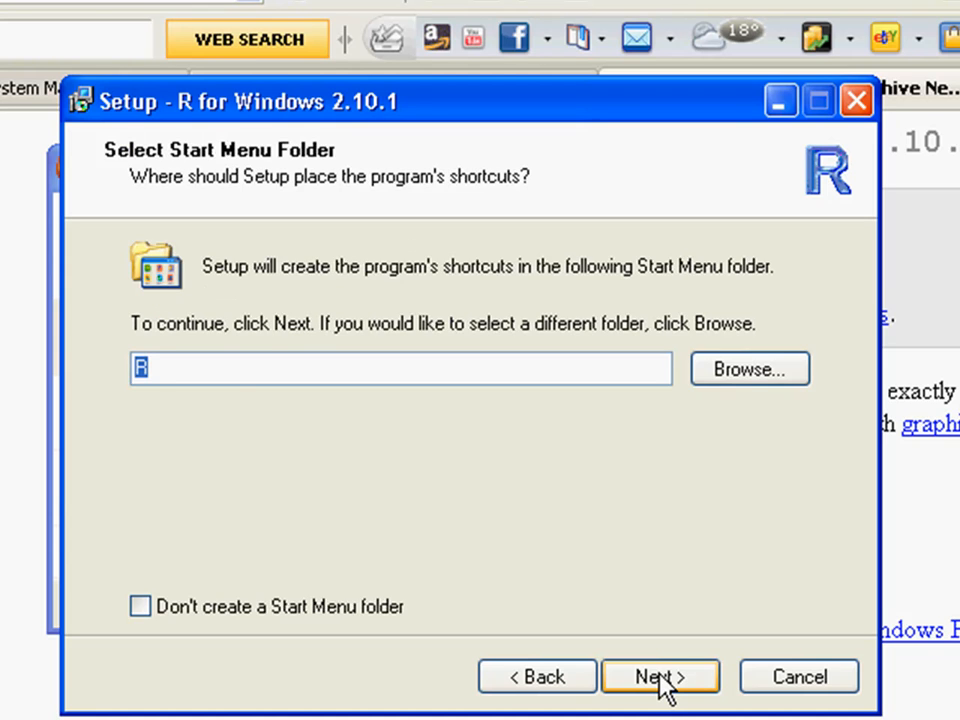
pyautogui.click(662, 680)
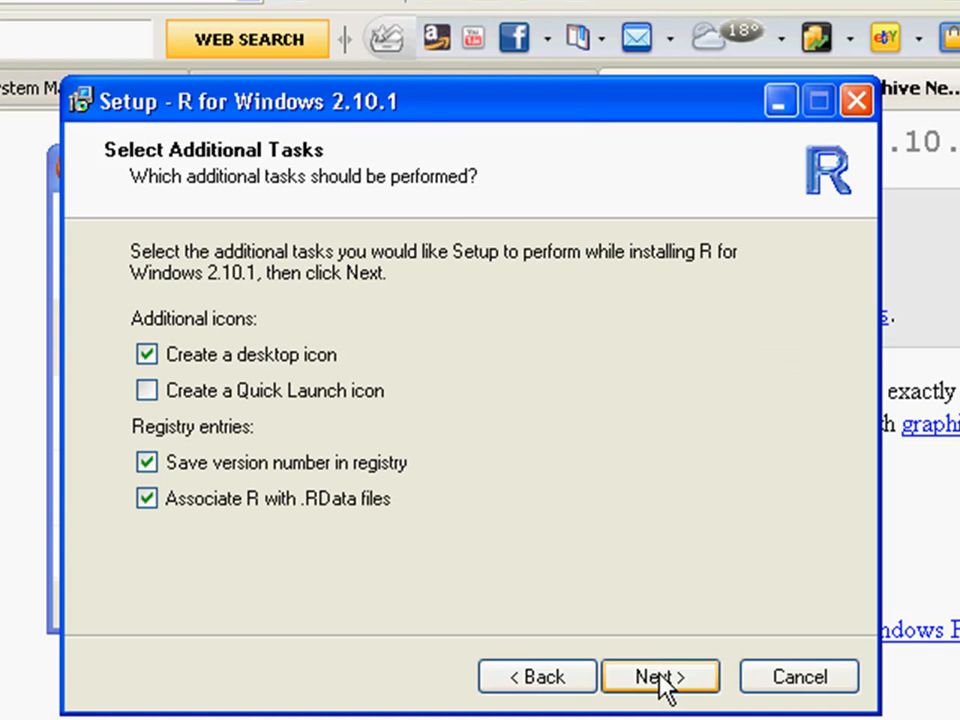
pyautogui.click(662, 680)
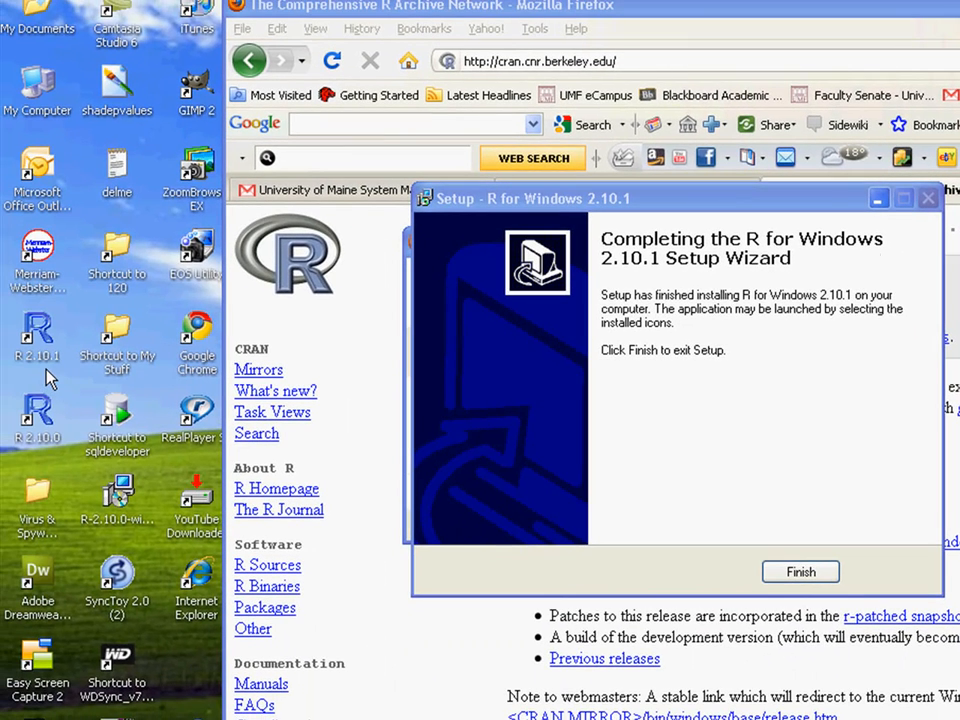
pyautogui.click(820, 578)
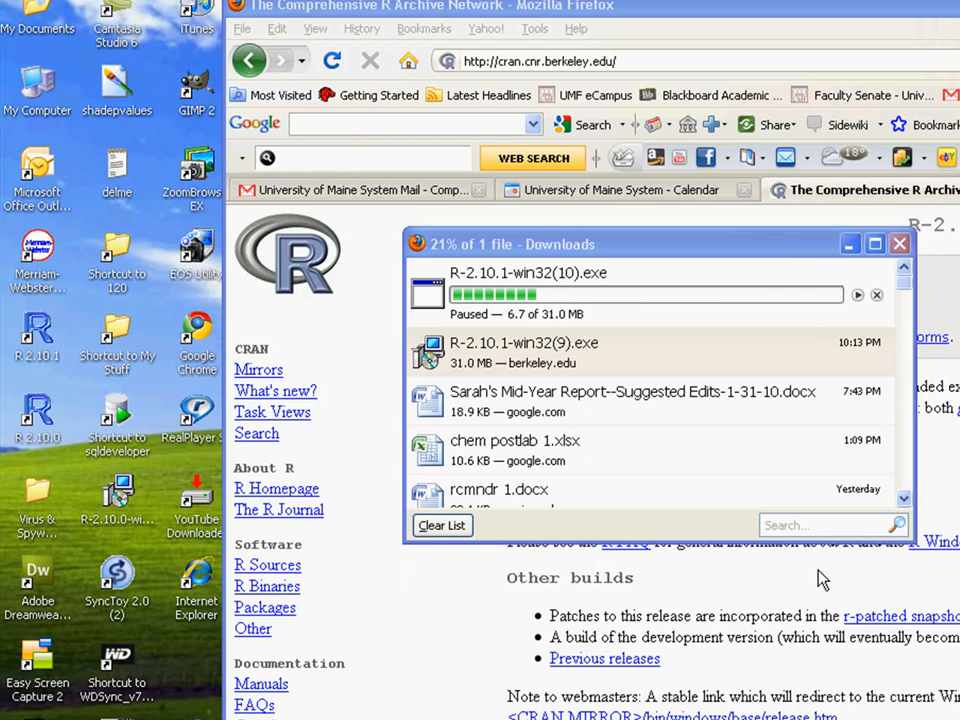
# - Minimize the Downloads window and start R 2.10.1 from its desktop shortcut
pyautogui.click(849, 244)
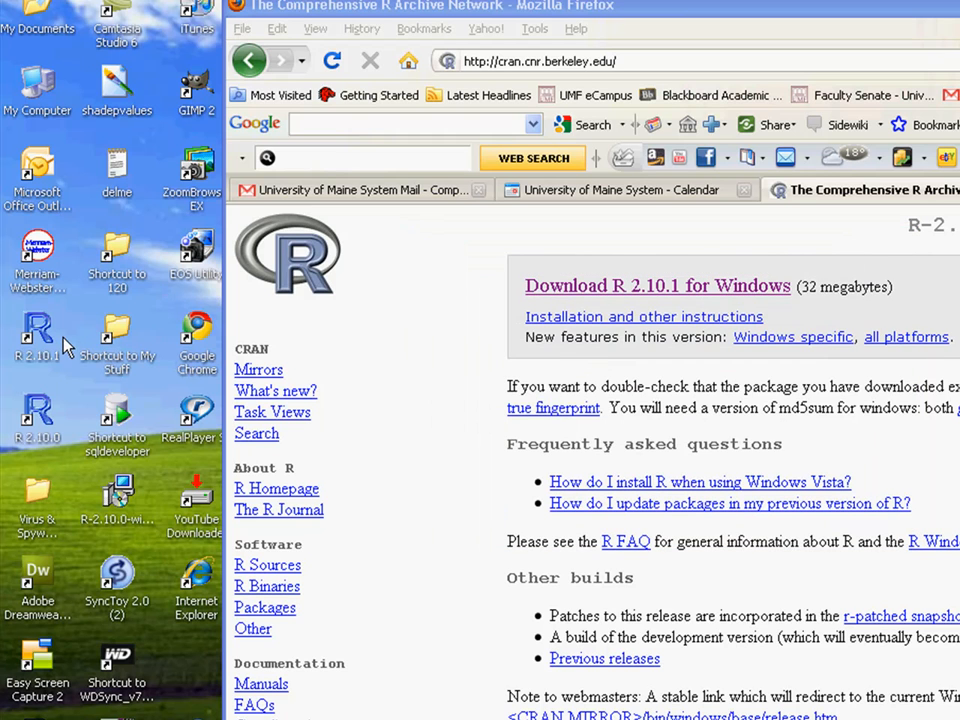
pyautogui.click(30, 332)
pyautogui.doubleClick(30, 332)
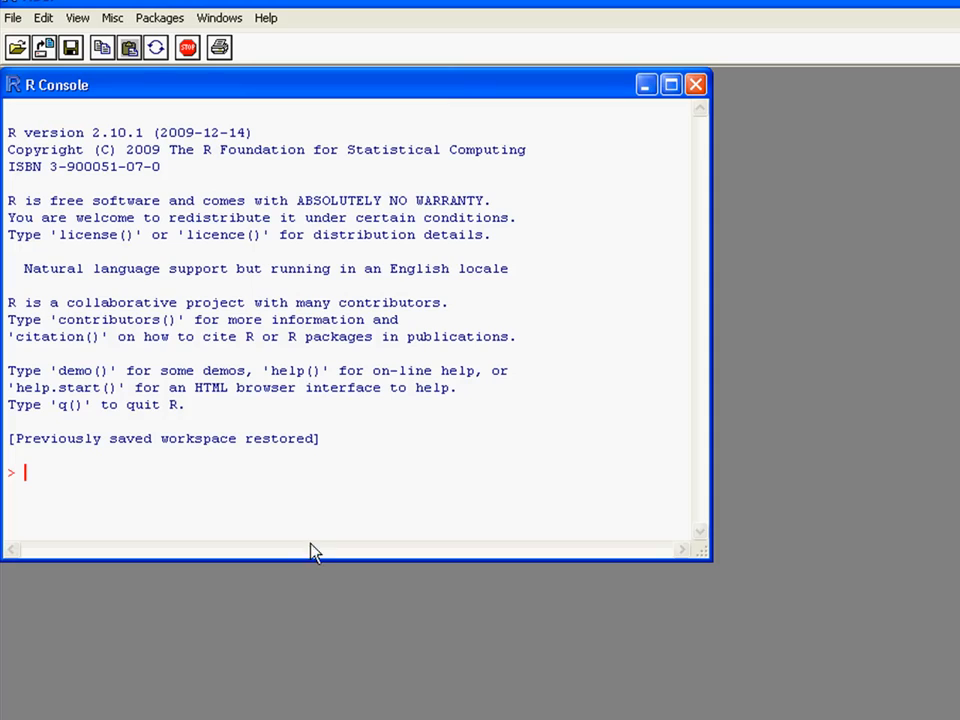
# - Install the Rcmdr package from the USA (MA) CRAN mirror
pyautogui.click(156, 20)
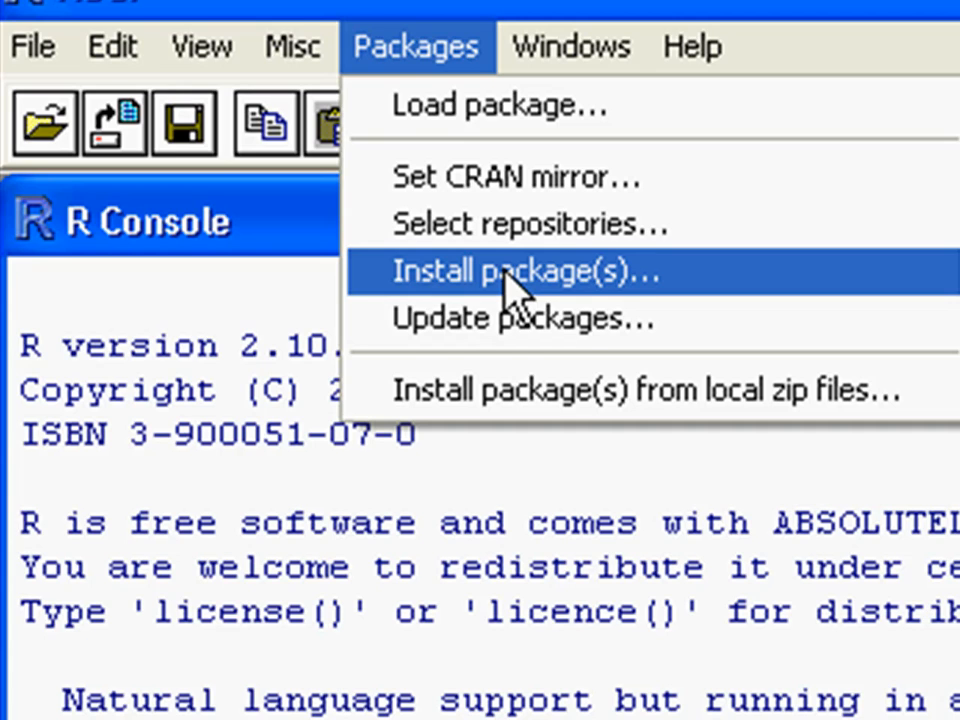
pyautogui.click(504, 272)
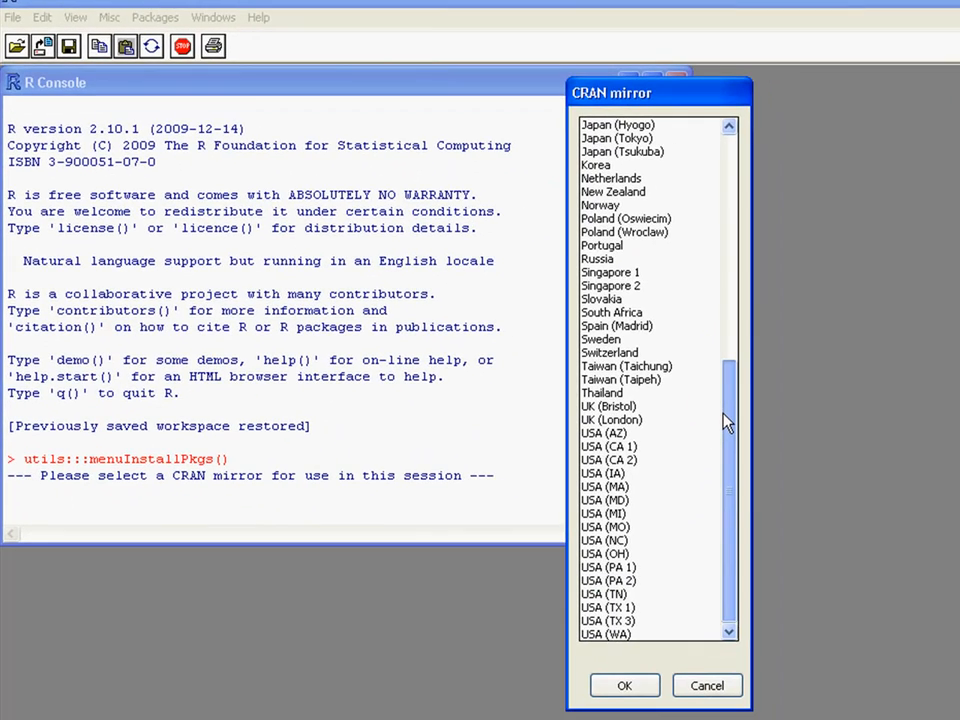
pyautogui.doubleClick(592, 488)
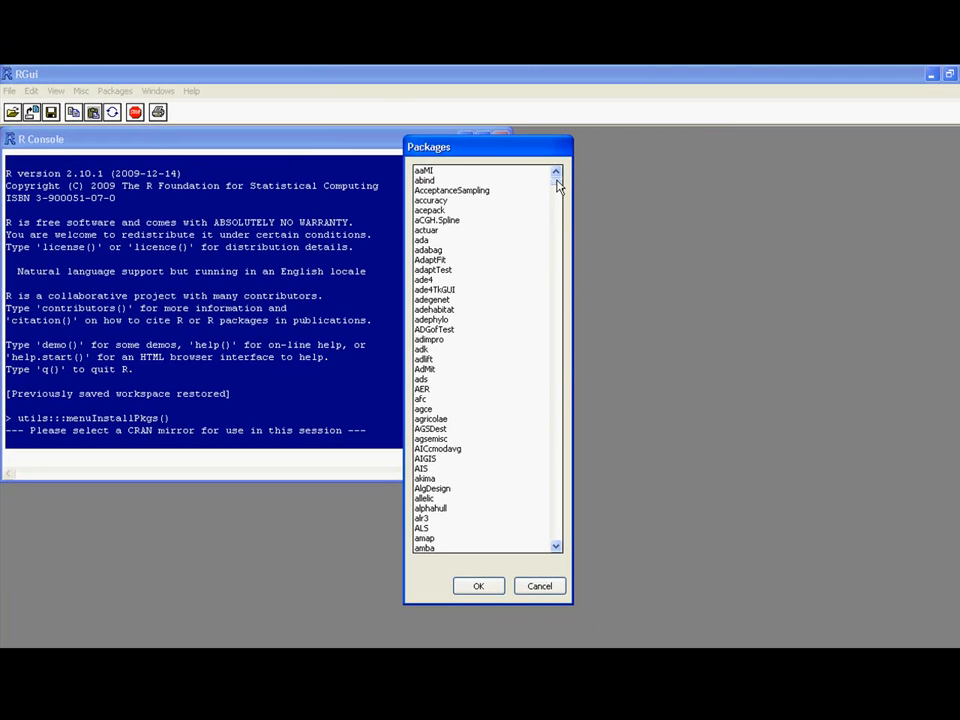
pyautogui.moveTo(752, 143); pyautogui.dragTo(754, 148)
pyautogui.moveTo(558, 188); pyautogui.dragTo(560, 316)
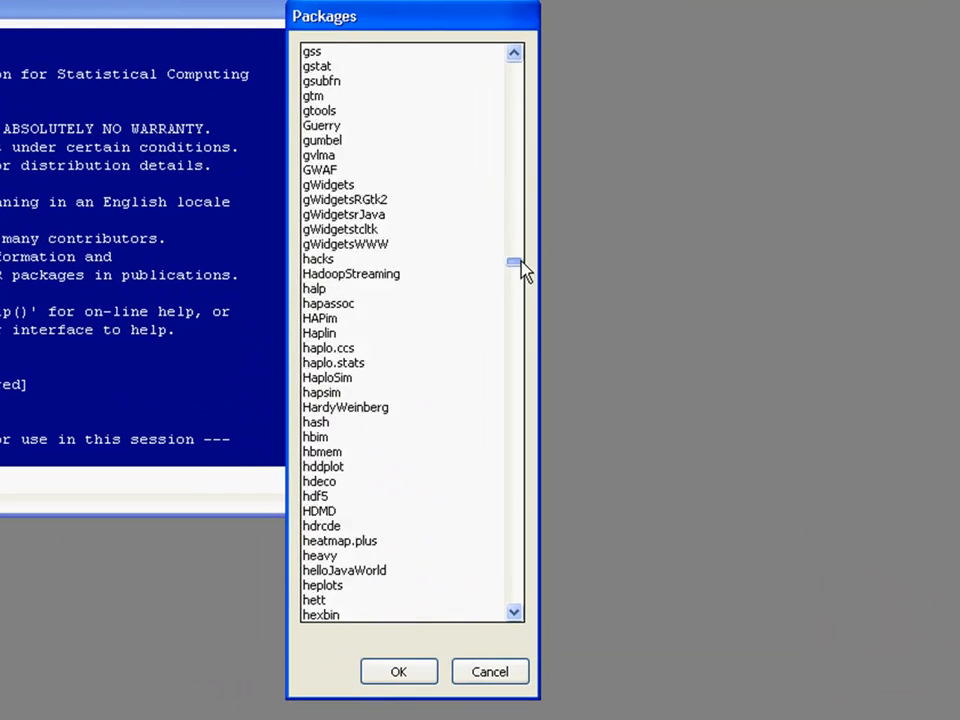
pyautogui.moveTo(521, 263); pyautogui.dragTo(529, 456)
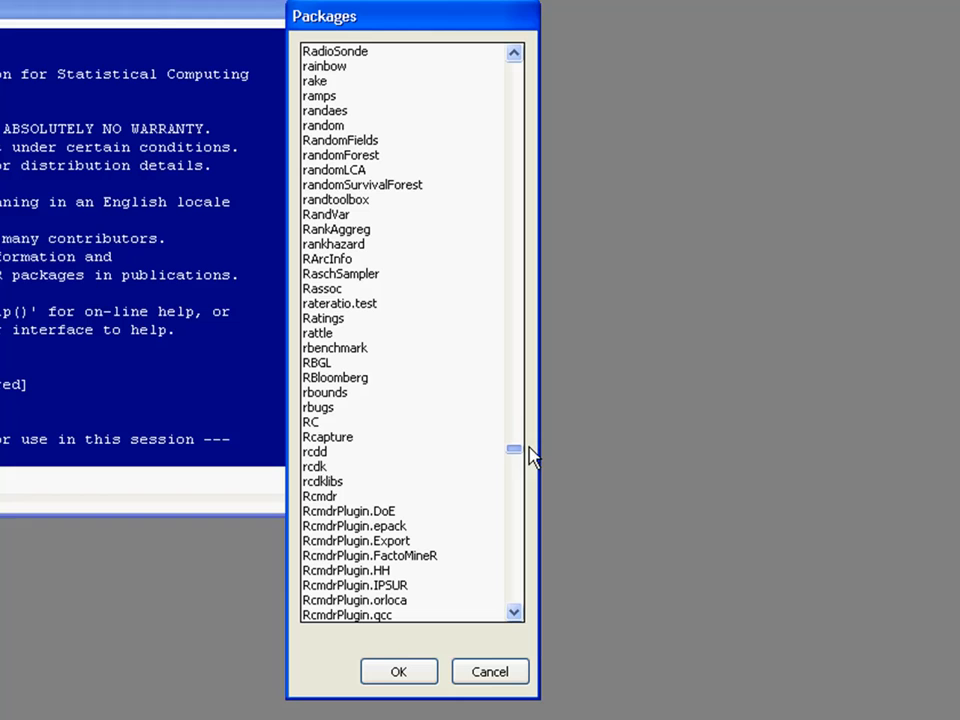
pyautogui.doubleClick(322, 497)
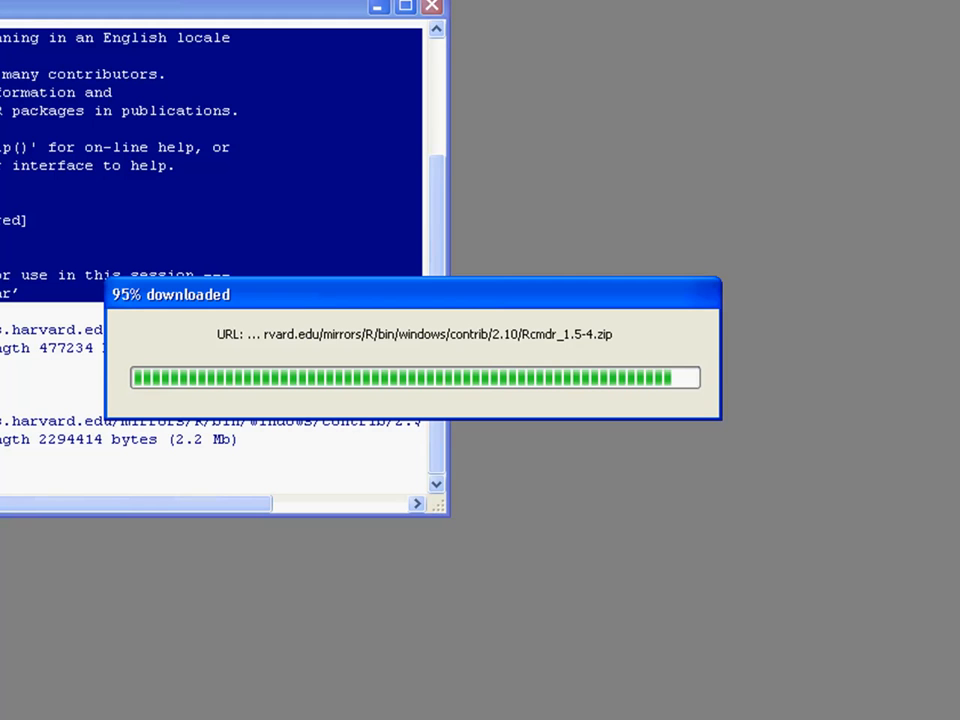
pyautogui.rightClick(791, 719)
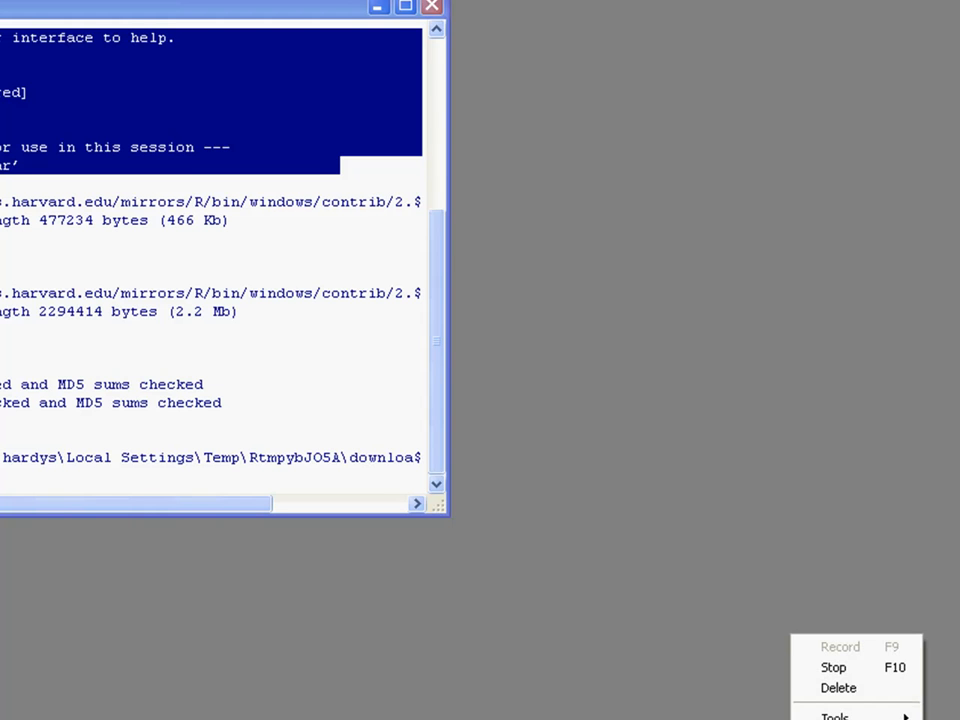
pyautogui.click(665, 586)
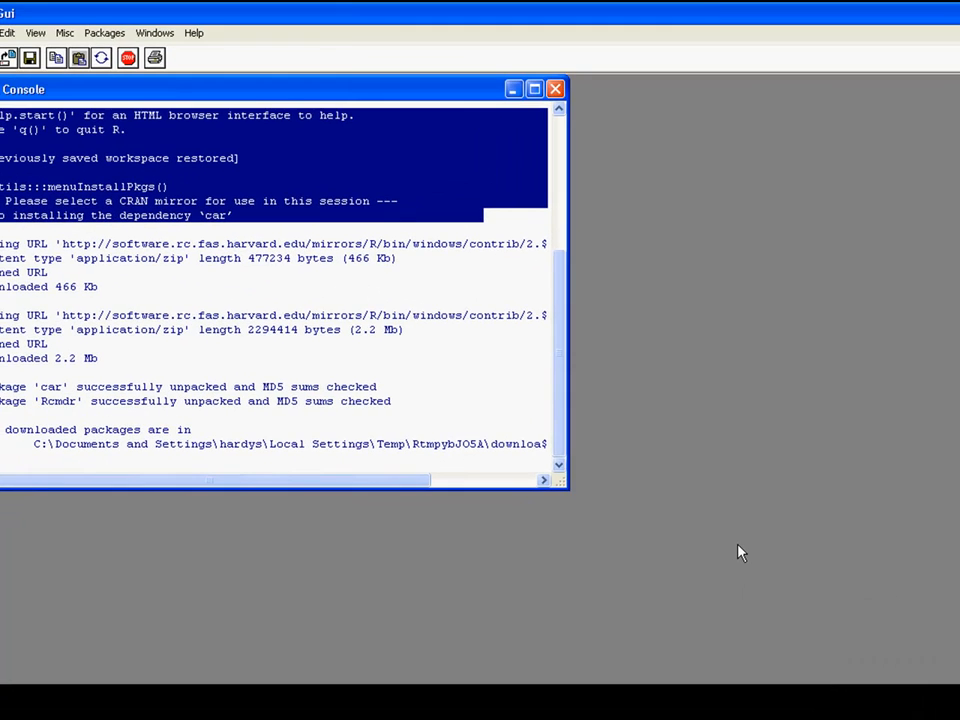
# - Load the installed Rcmdr package into the R session
pyautogui.click(107, 33)
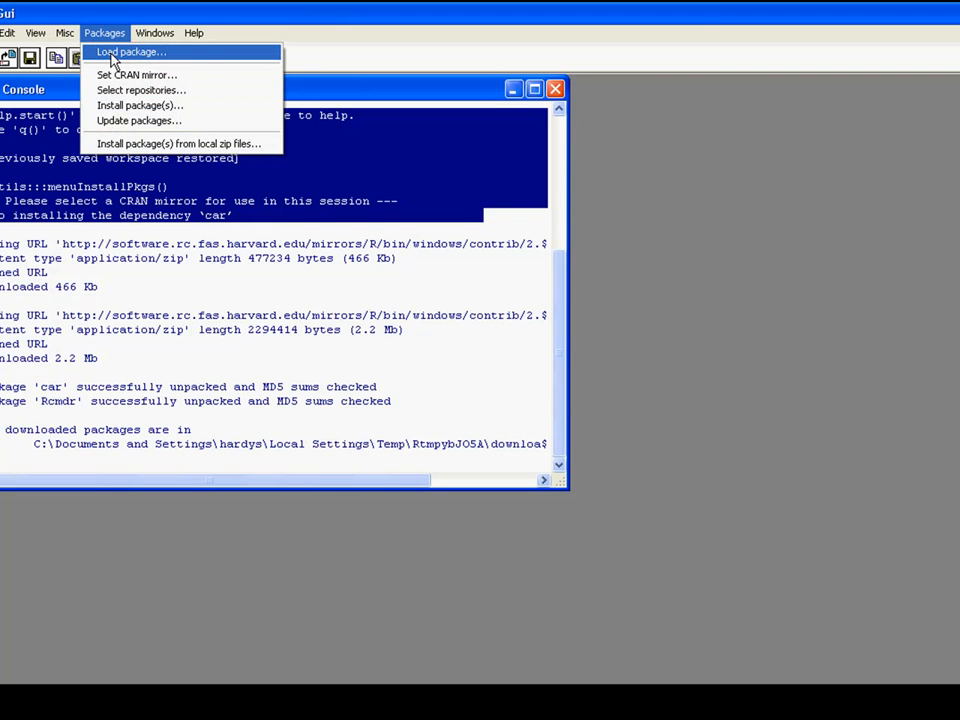
pyautogui.click(112, 58)
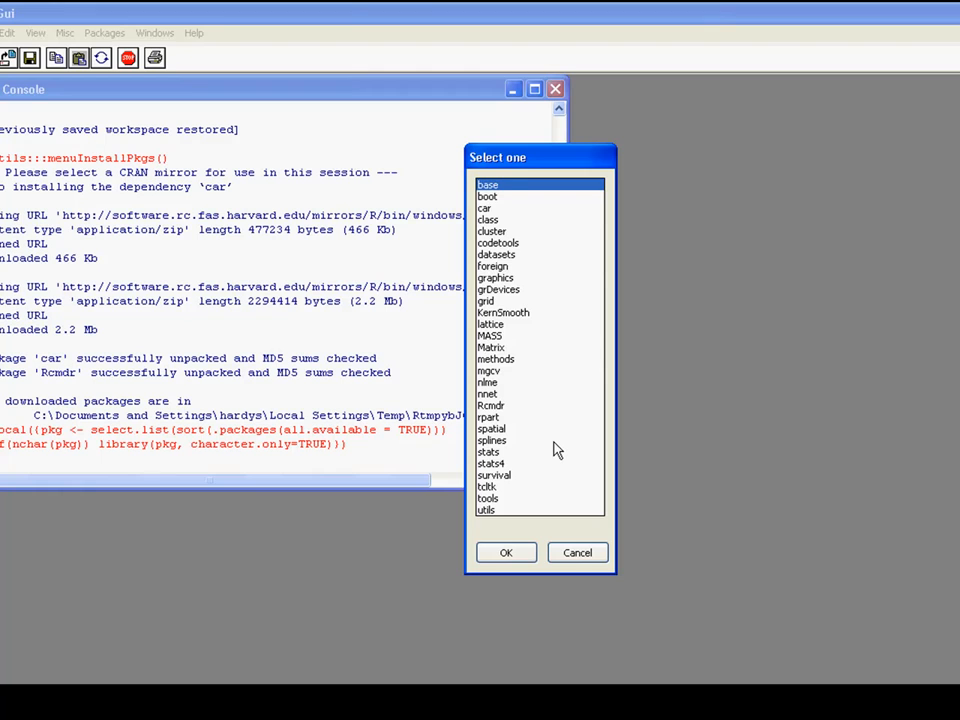
pyautogui.press('Down')
pyautogui.press('Down')
pyautogui.press('Down')
pyautogui.press('Down')
pyautogui.press('Down')
pyautogui.press('Down')
pyautogui.press('Down')
pyautogui.press('Down')
pyautogui.press('Down')
pyautogui.press('Down')
pyautogui.press('Down')
pyautogui.press('Down')
pyautogui.press('Down')
pyautogui.press('Down')
pyautogui.press('Down')
pyautogui.press('Down')
pyautogui.press('Down')
pyautogui.press('Down')
pyautogui.press('Down')
pyautogui.press('Down')
pyautogui.press('Down')
pyautogui.press('Down')
pyautogui.press('Down')
pyautogui.press('Down')
pyautogui.press('Down')
pyautogui.press('Down')
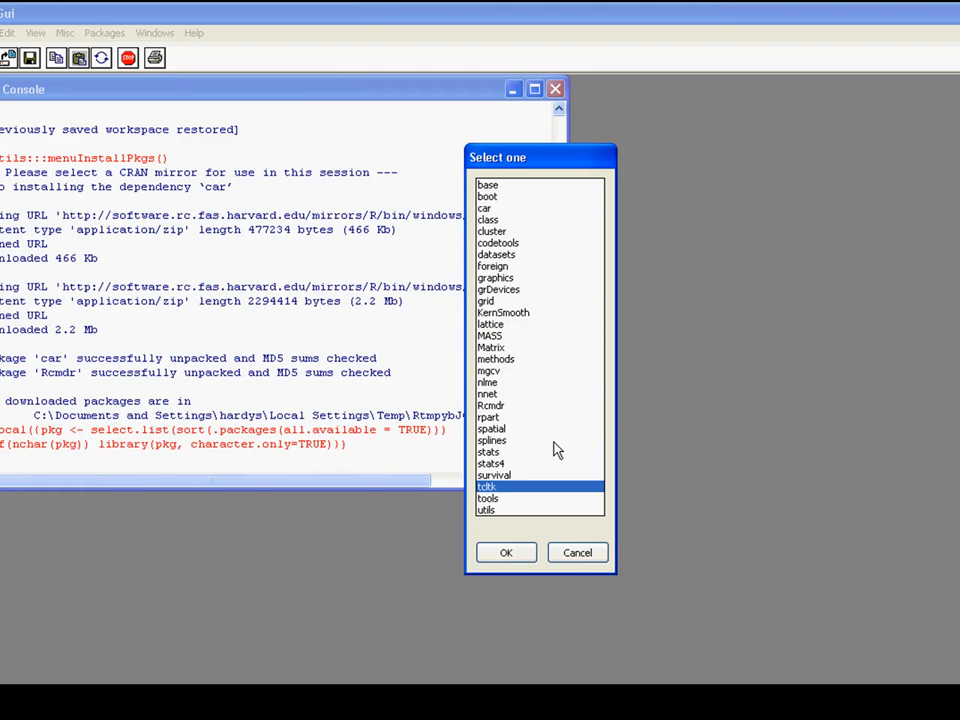
pyautogui.press('Up')
pyautogui.press('Up')
pyautogui.press('Up')
pyautogui.press('Up')
pyautogui.press('Up')
pyautogui.press('Up')
pyautogui.press('Up')
pyautogui.press('Up')
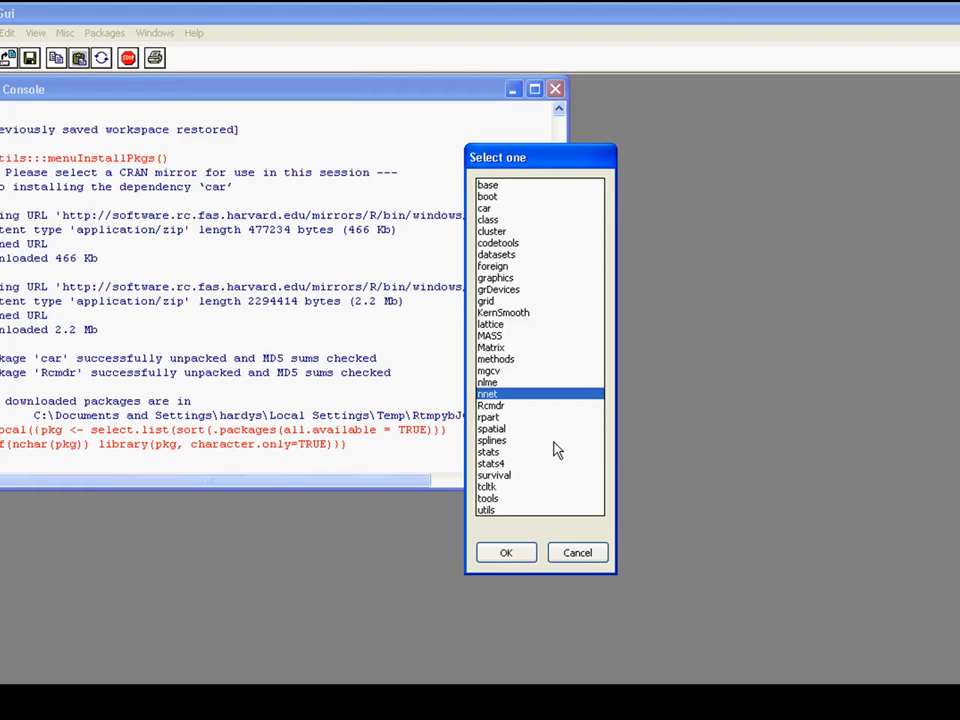
pyautogui.press('Down')
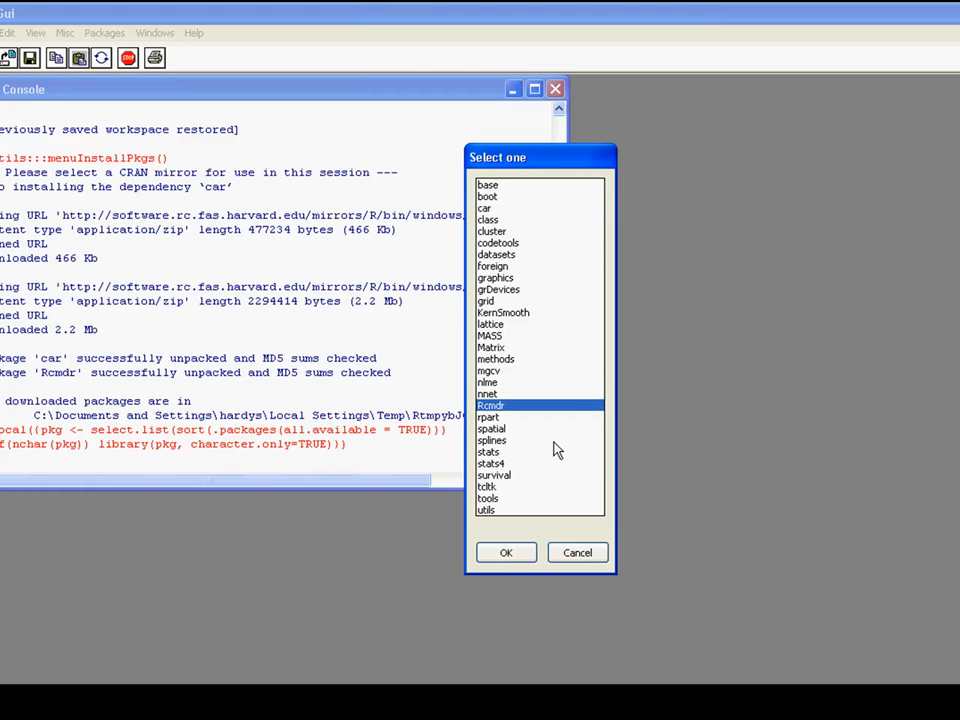
pyautogui.click(507, 556)
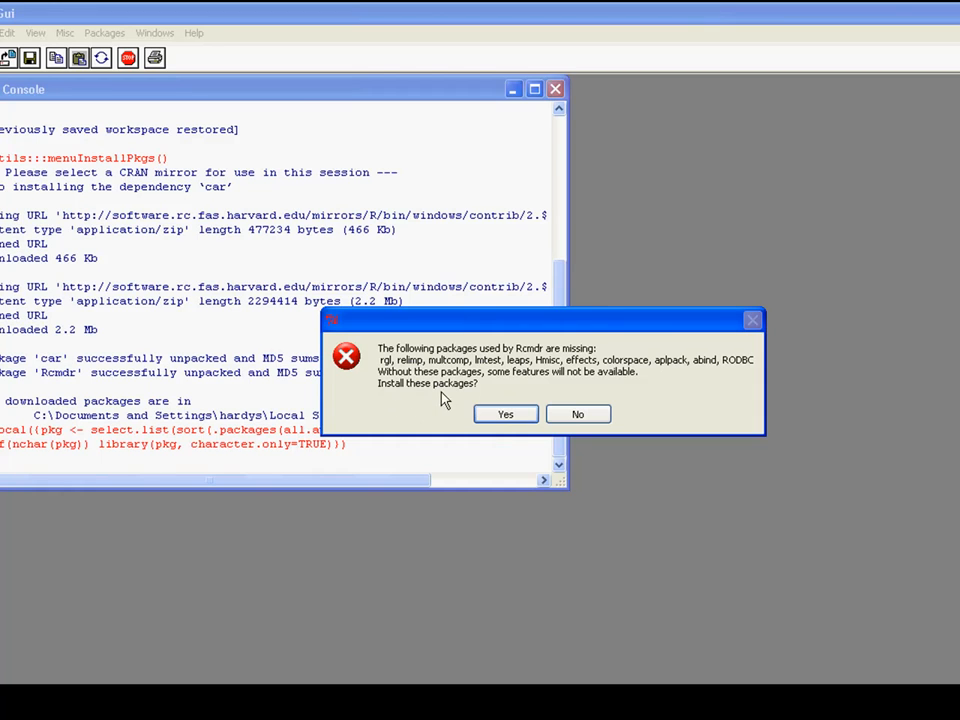
# - Agree to install the missing packages used by Rcmdr, with CRAN as the source
pyautogui.click(507, 420)
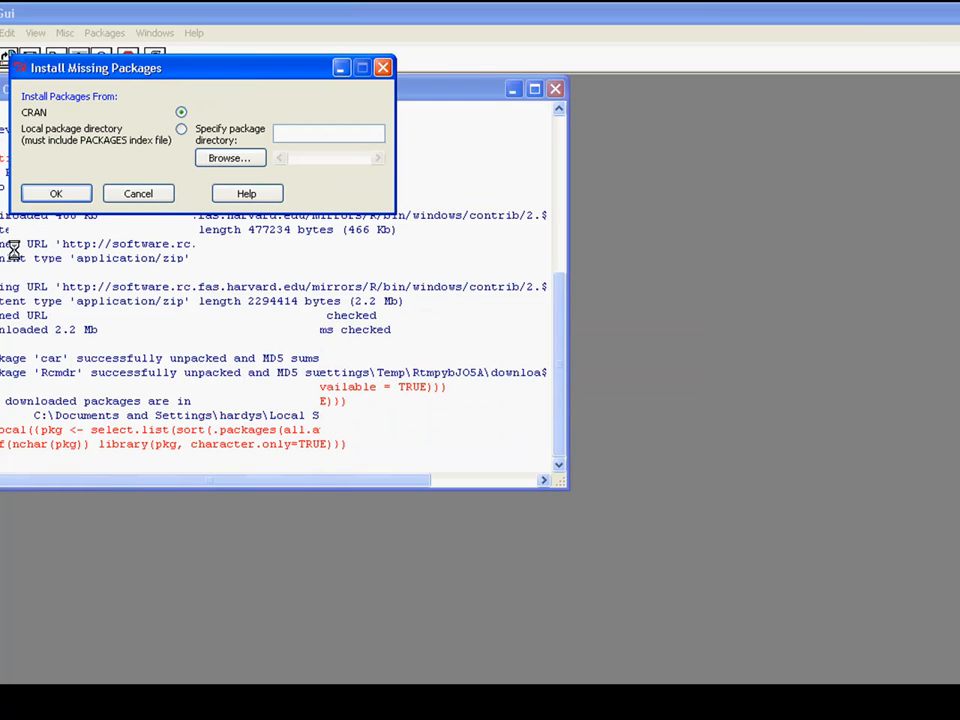
pyautogui.click(72, 196)
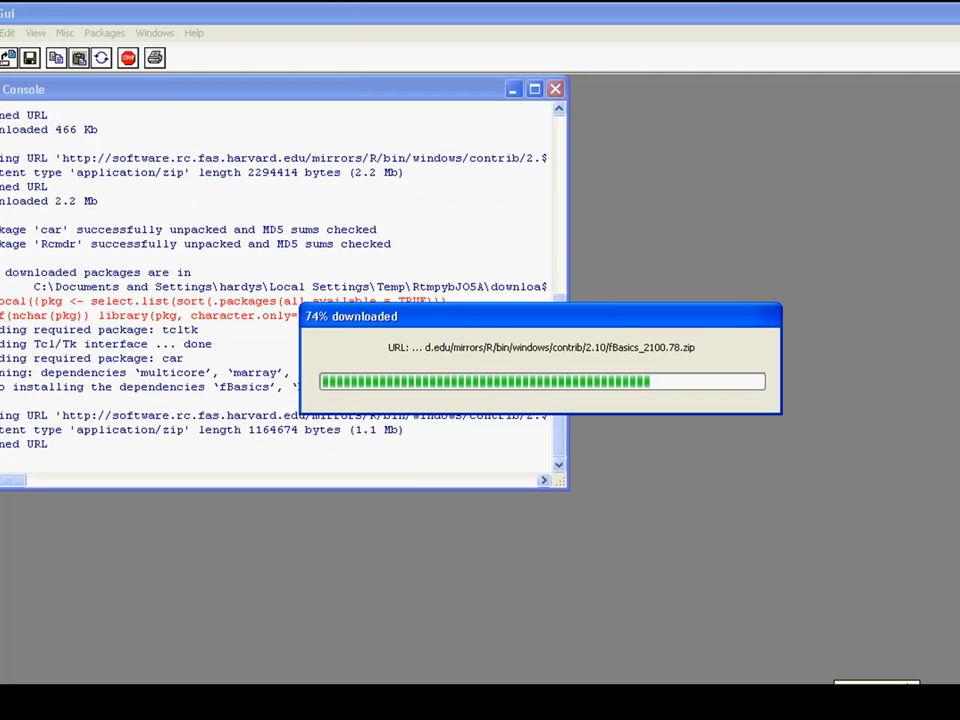
pyautogui.rightClick(835, 702)
pyautogui.click(801, 671)
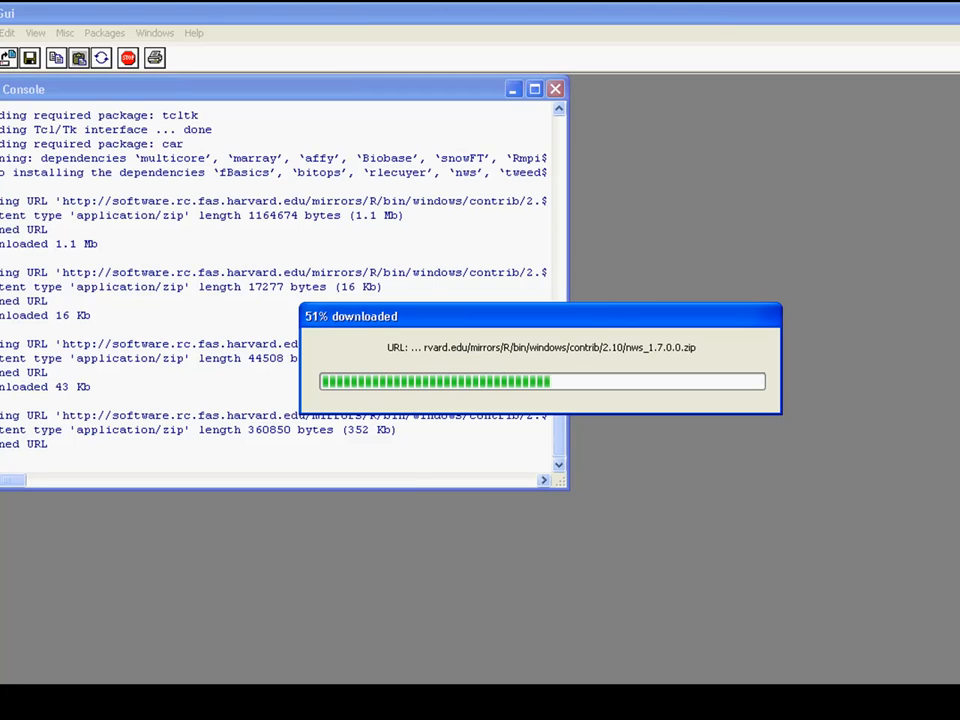
# - Start an import from an Excel, Access or dBase data set in R Commander, naming the data set mpg
pyautogui.click(835, 702)
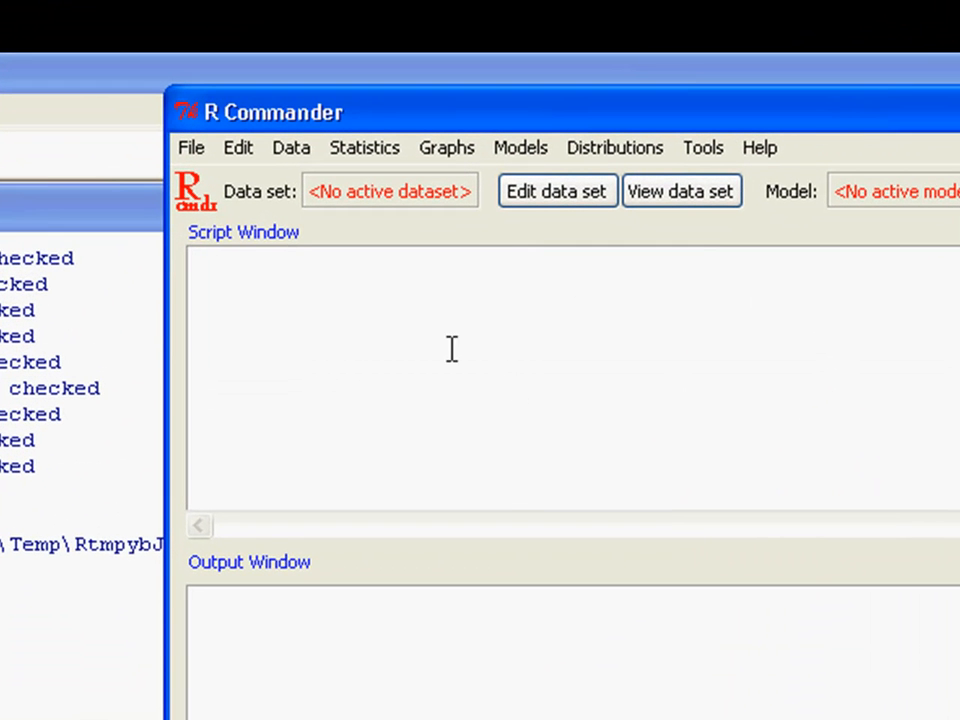
pyautogui.click(293, 155)
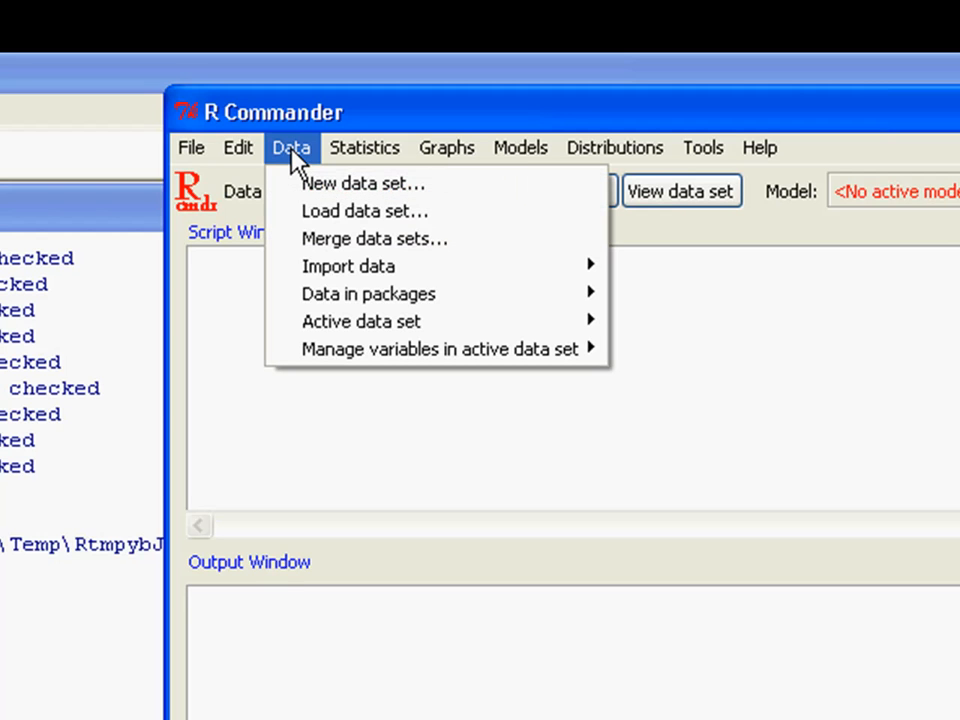
pyautogui.moveTo(514, 274)
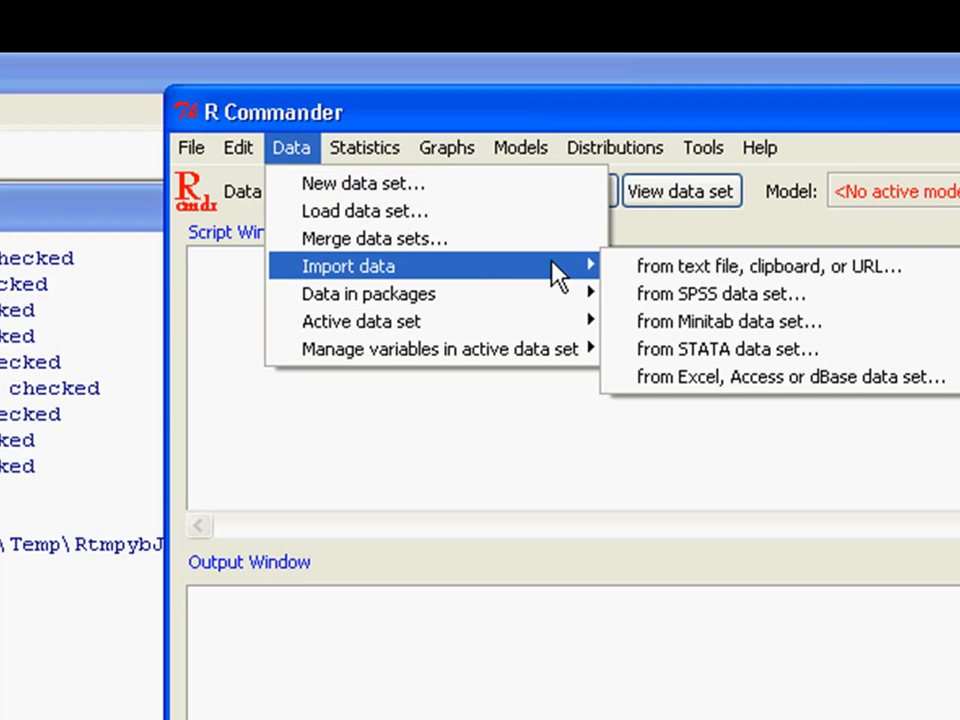
pyautogui.click(731, 378)
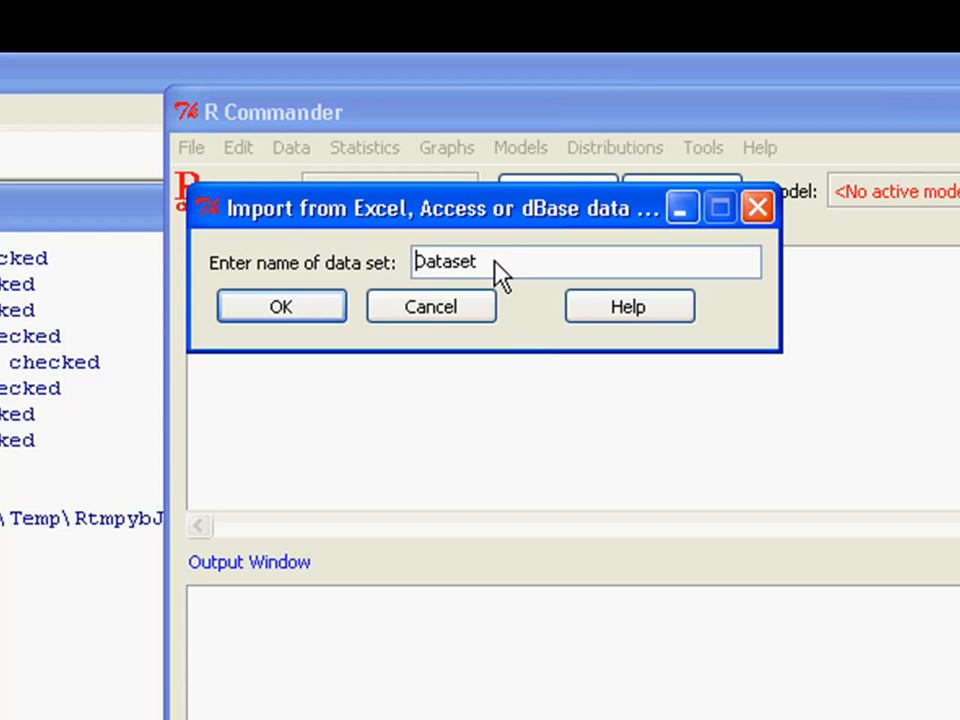
pyautogui.press('BackSpace')
pyautogui.press('BackSpace')
pyautogui.press('BackSpace')
pyautogui.press('BackSpace')
pyautogui.press('BackSpace')
pyautogui.press('BackSpace')
pyautogui.press('BackSpace')
pyautogui.write('mpg')
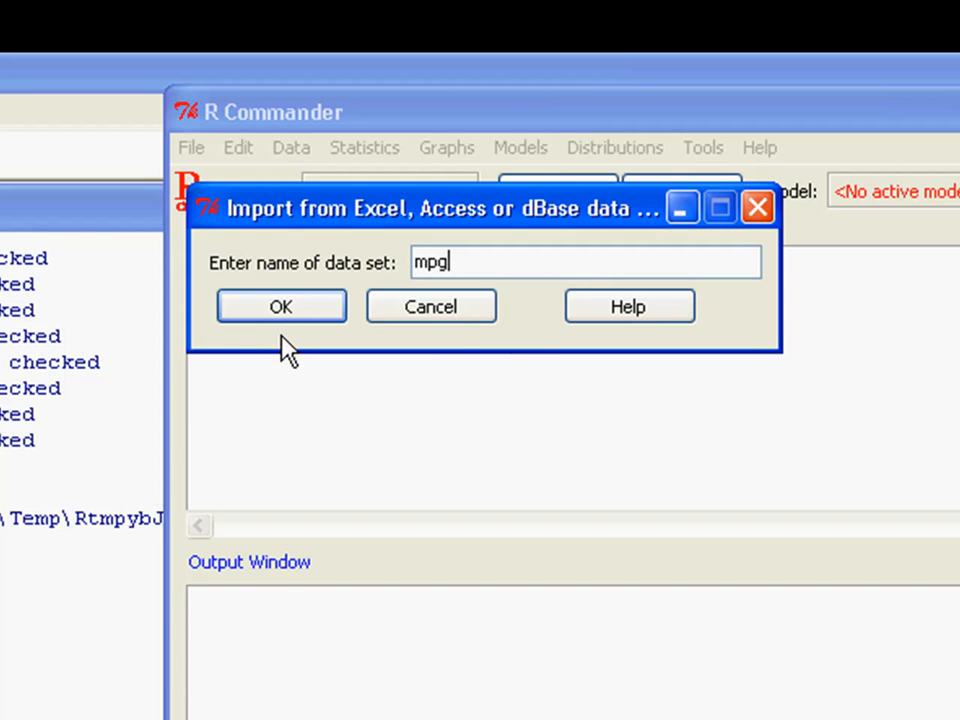
pyautogui.click(281, 307)
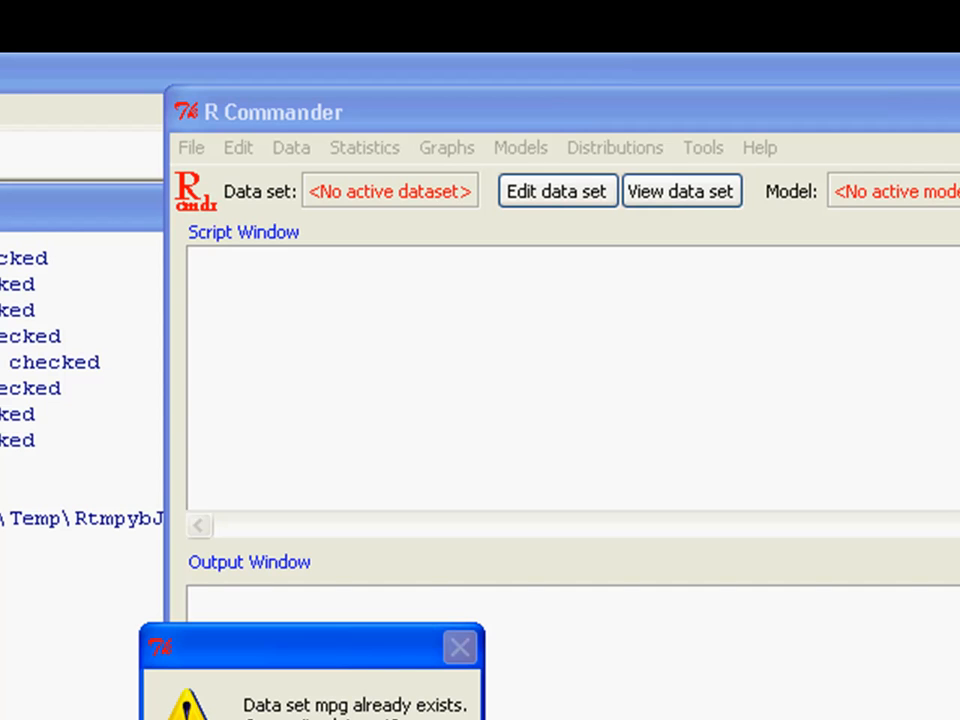
# - Allow overwriting the existing mpg data set and import the 2010MPG Excel file from the RStuff folder
pyautogui.click(265, 719)
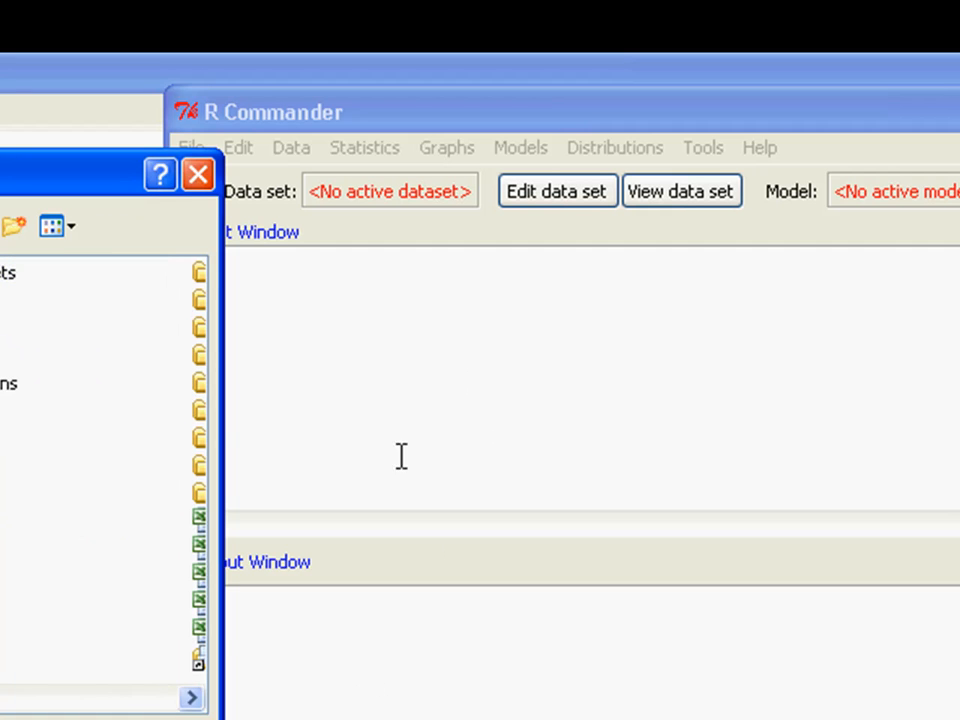
pyautogui.moveTo(221, 623); pyautogui.dragTo(689, 620)
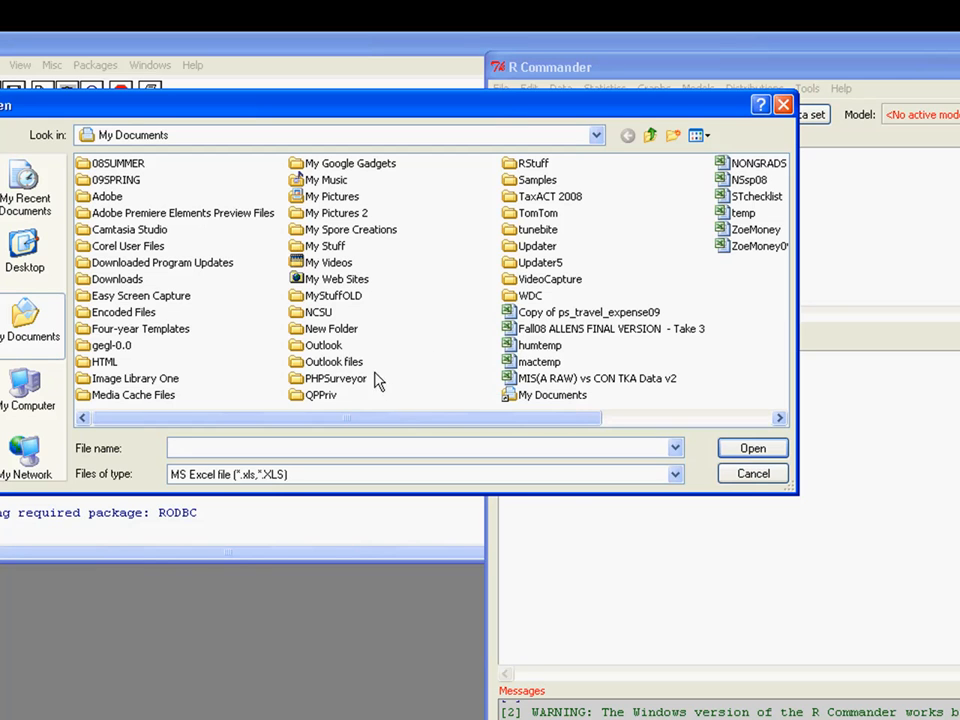
pyautogui.doubleClick(514, 163)
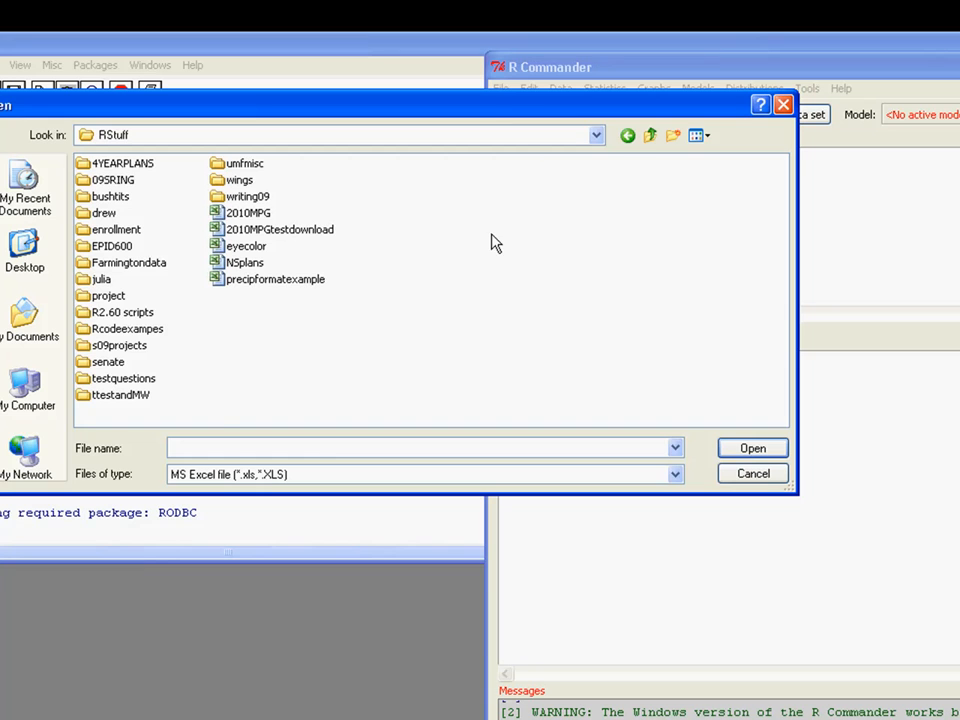
pyautogui.doubleClick(220, 214)
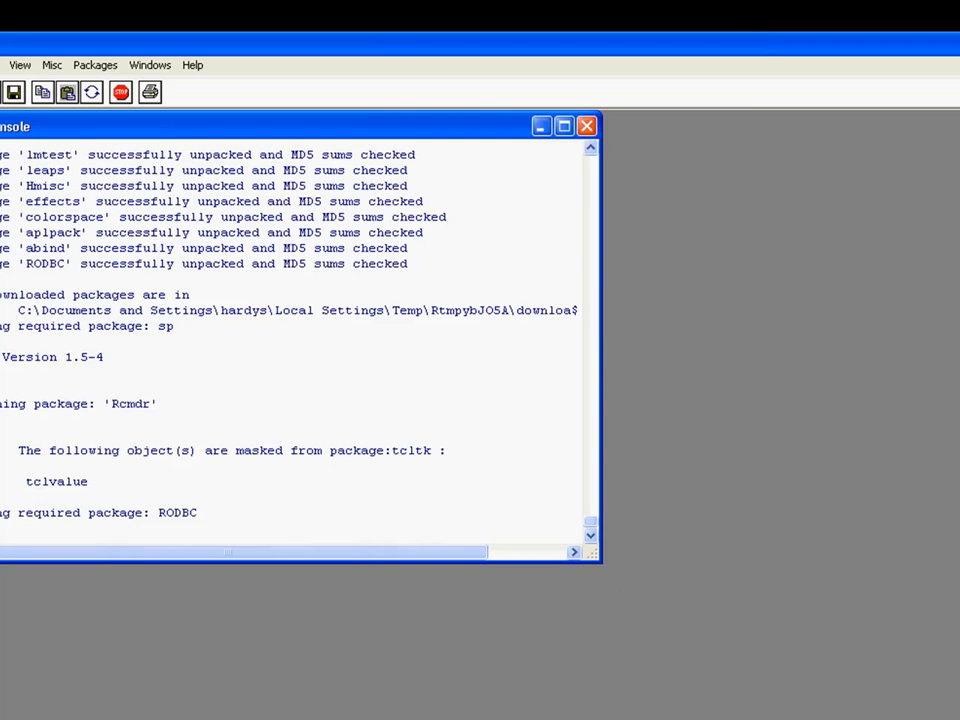
pyautogui.hotkey('alt', 'Tab')
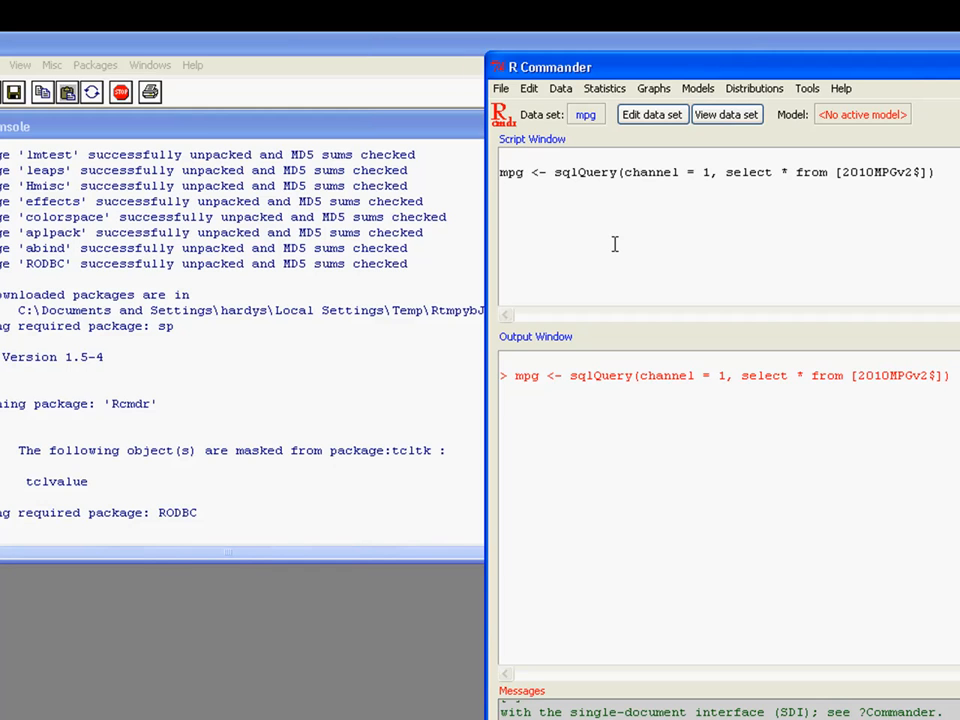
# - Plot a histogram of citympg with frequency counts and automatic bins, and copy the graph as a metafile
pyautogui.click(655, 89)
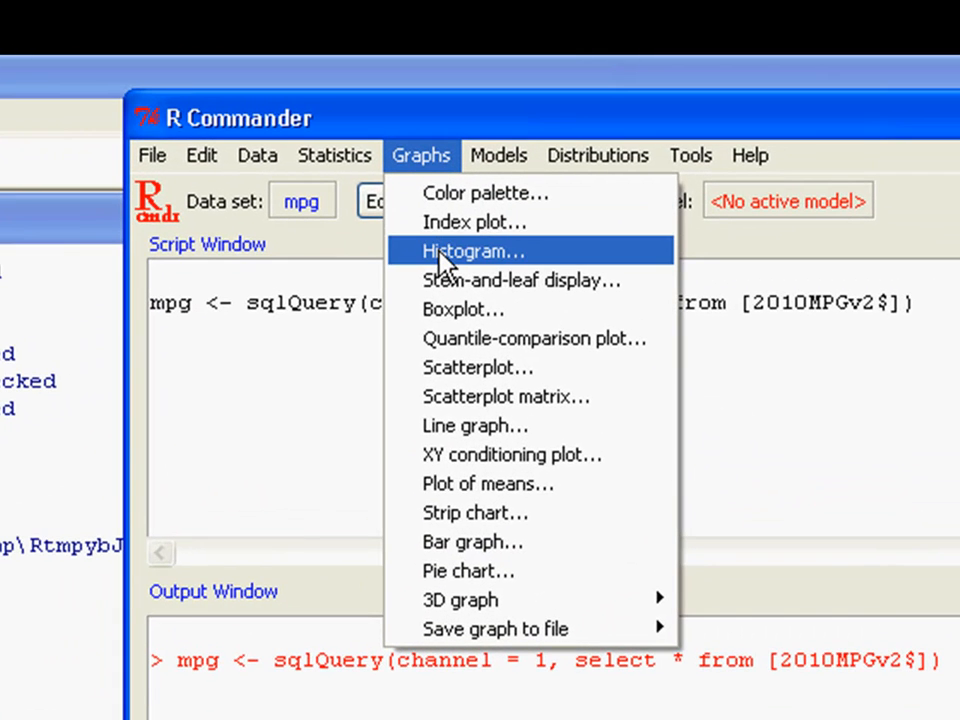
pyautogui.click(440, 254)
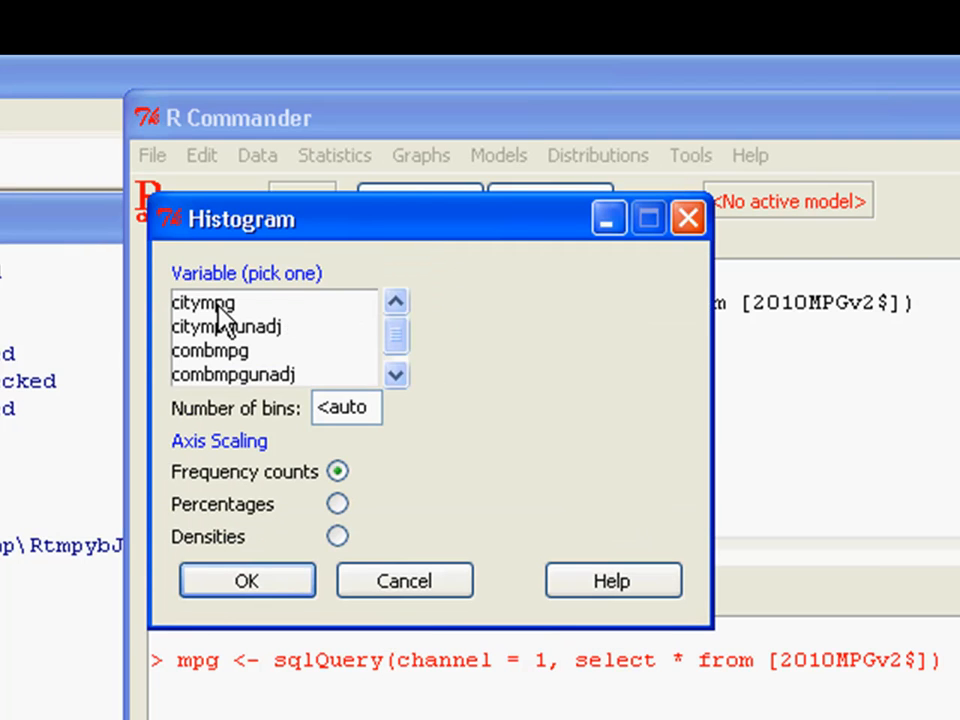
pyautogui.moveTo(397, 345)
pyautogui.mouseDown()
pyautogui.moveTo(396, 369)
pyautogui.moveTo(396, 336)
pyautogui.mouseUp()
pyautogui.click(190, 318)
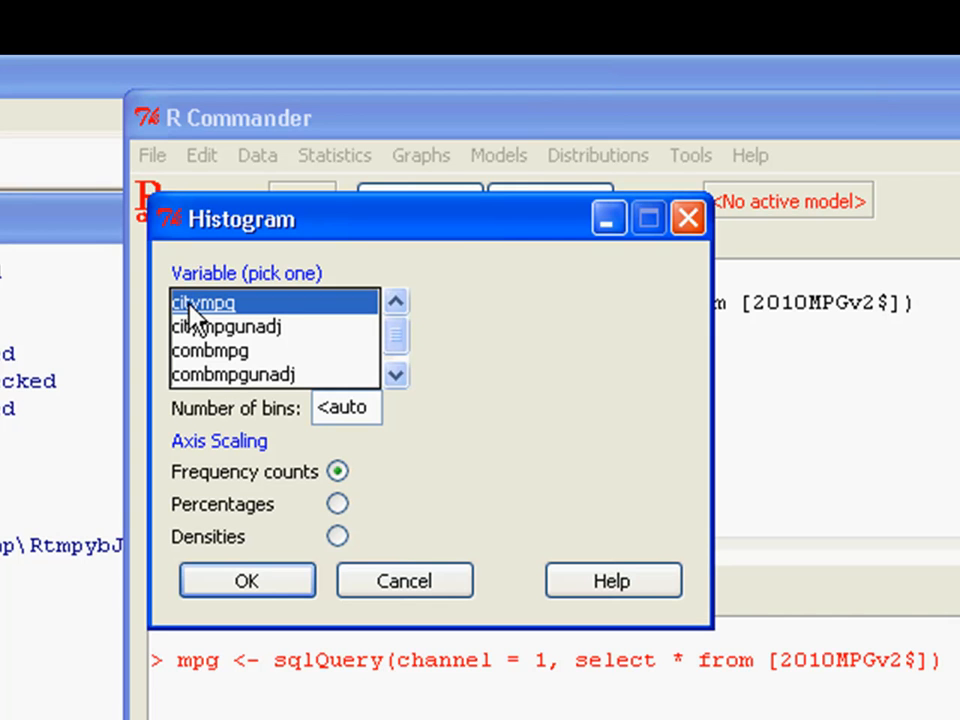
pyautogui.click(268, 594)
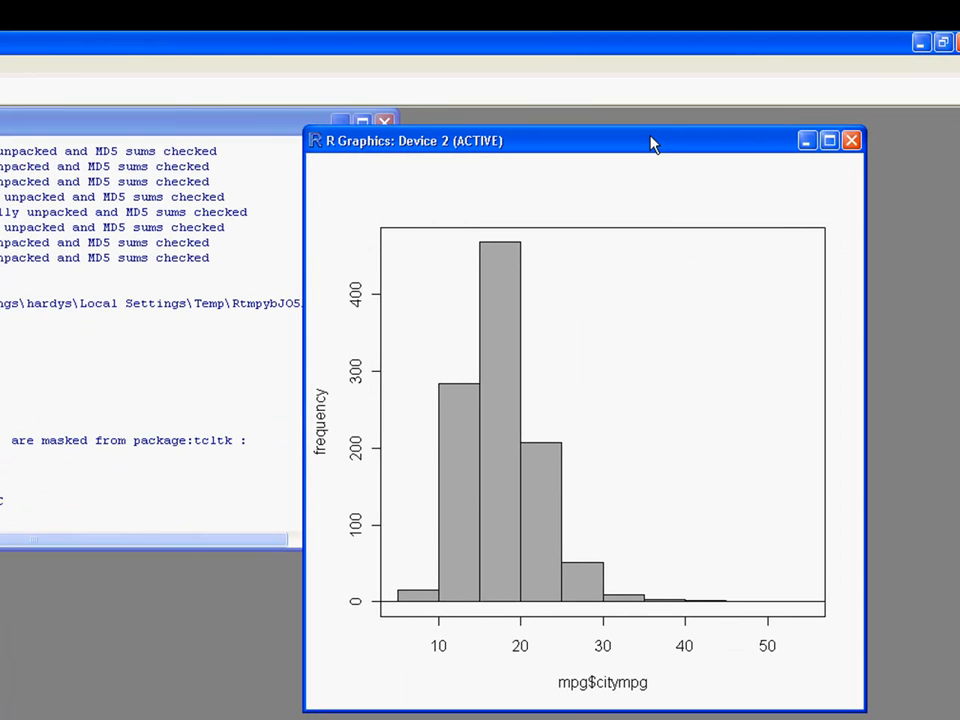
pyautogui.rightClick(467, 198)
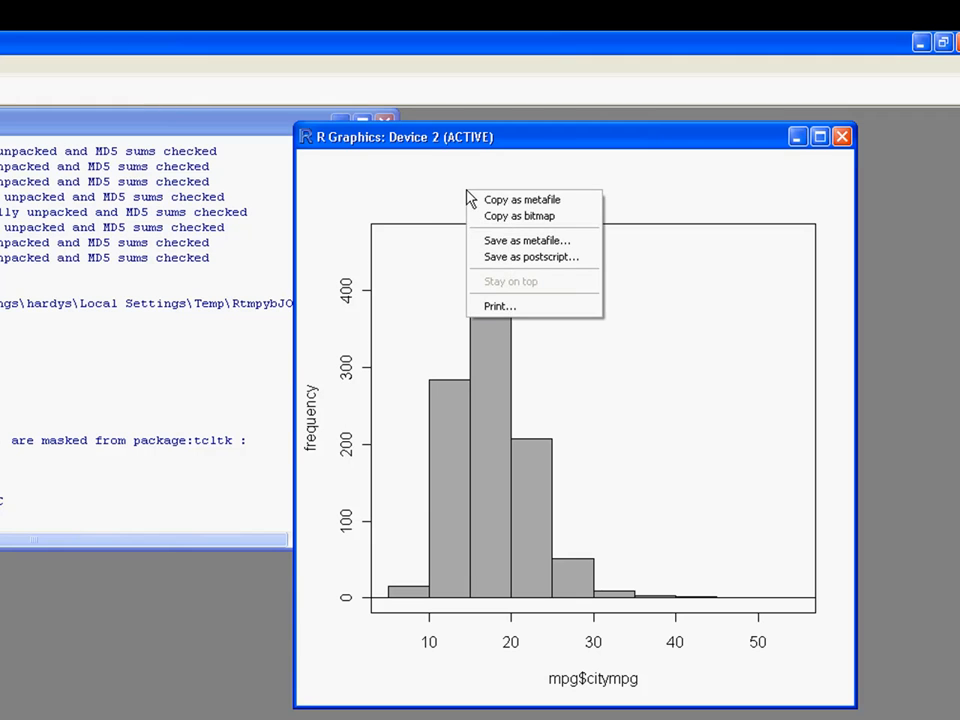
pyautogui.click(540, 202)
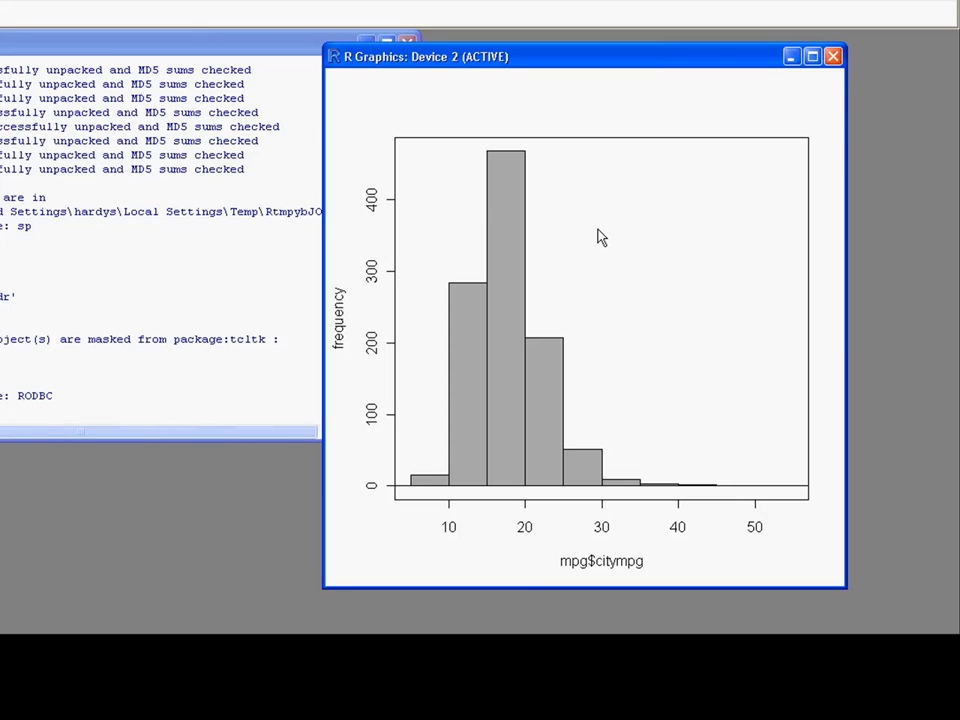
# - Plot another histogram of citympg with the axis scaled in percentages
pyautogui.click(532, 648)
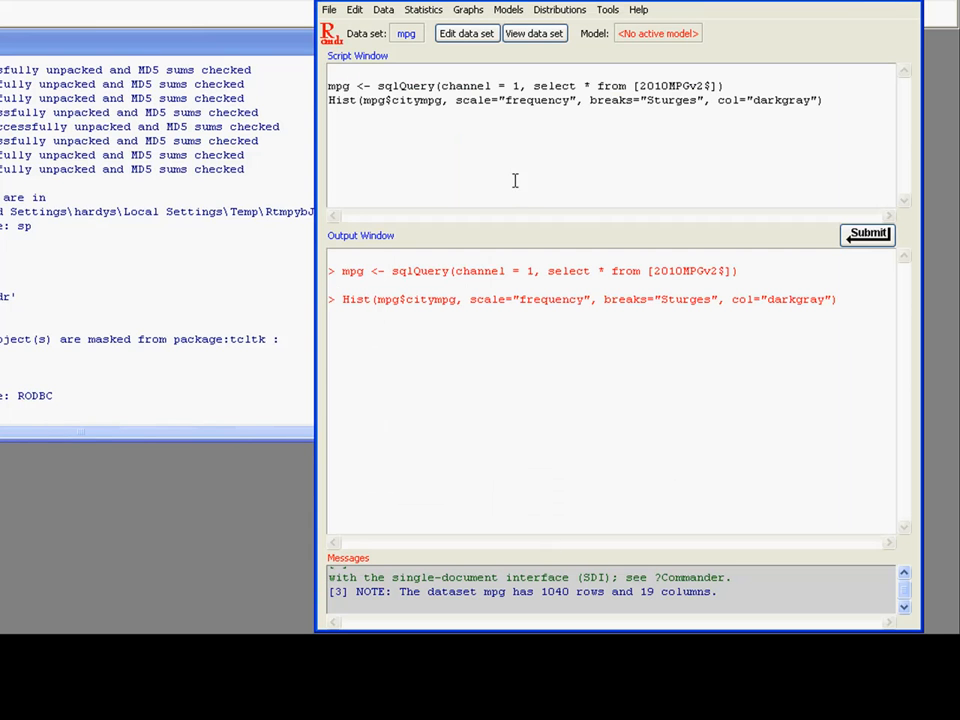
pyautogui.click(468, 10)
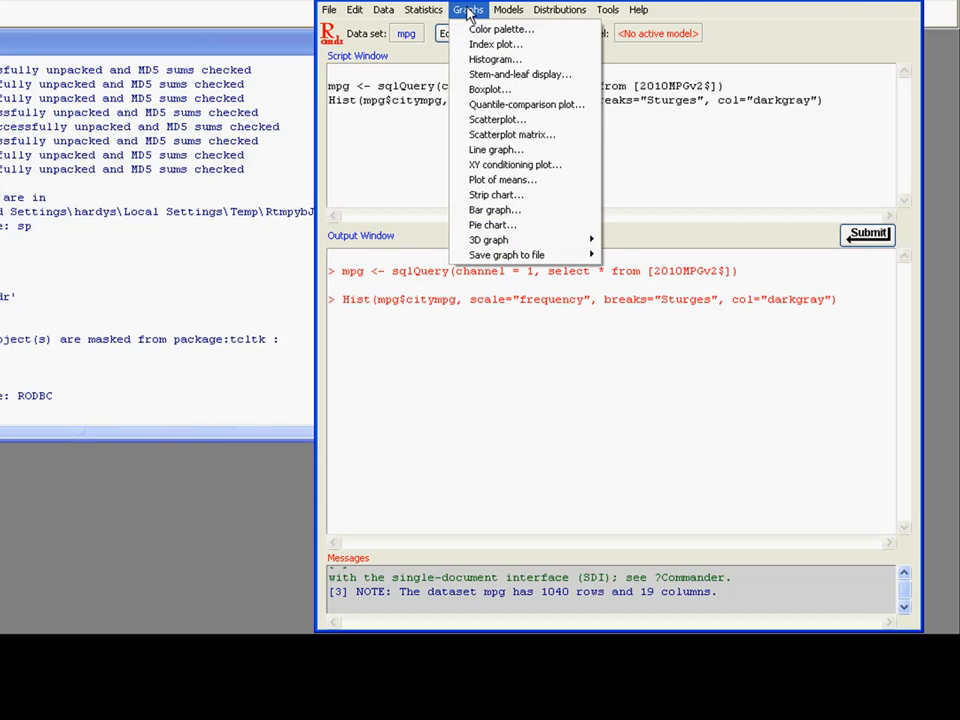
pyautogui.click(495, 59)
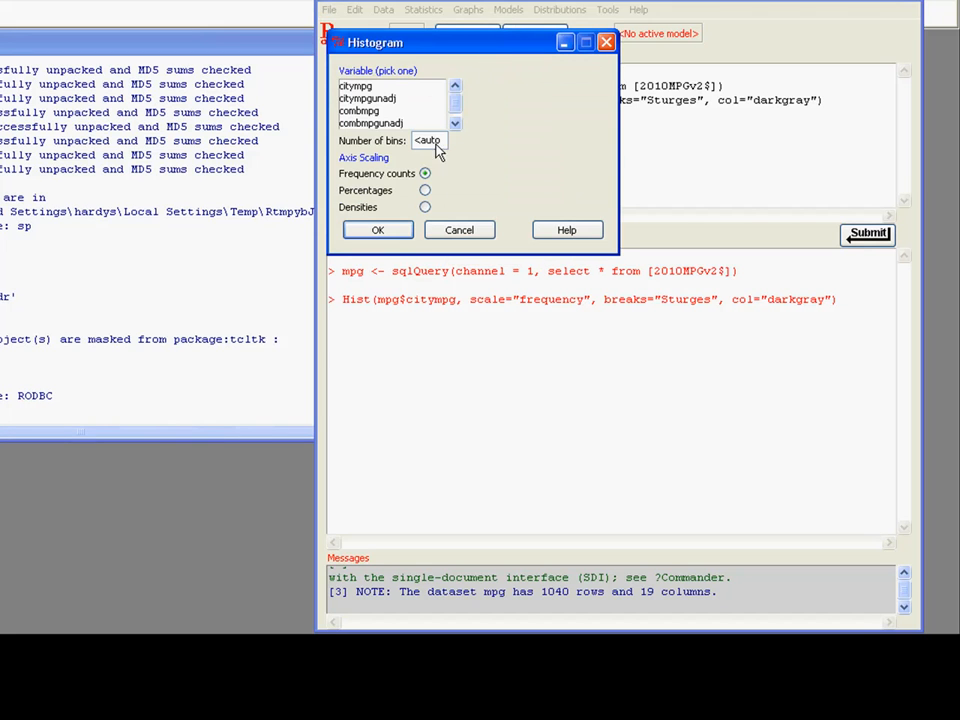
pyautogui.click(365, 86)
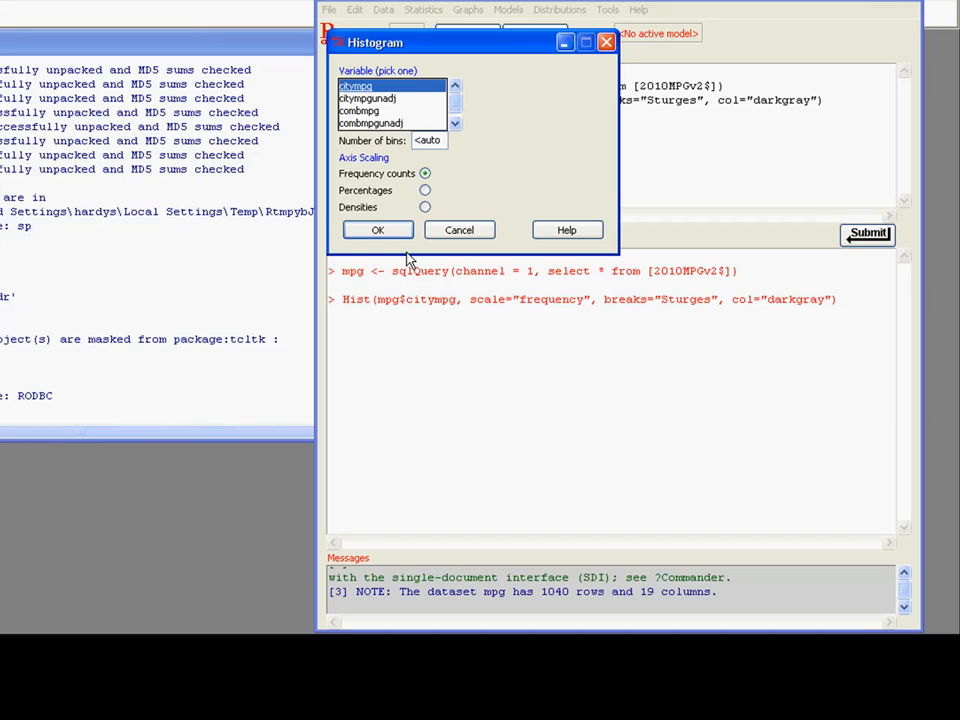
pyautogui.click(425, 191)
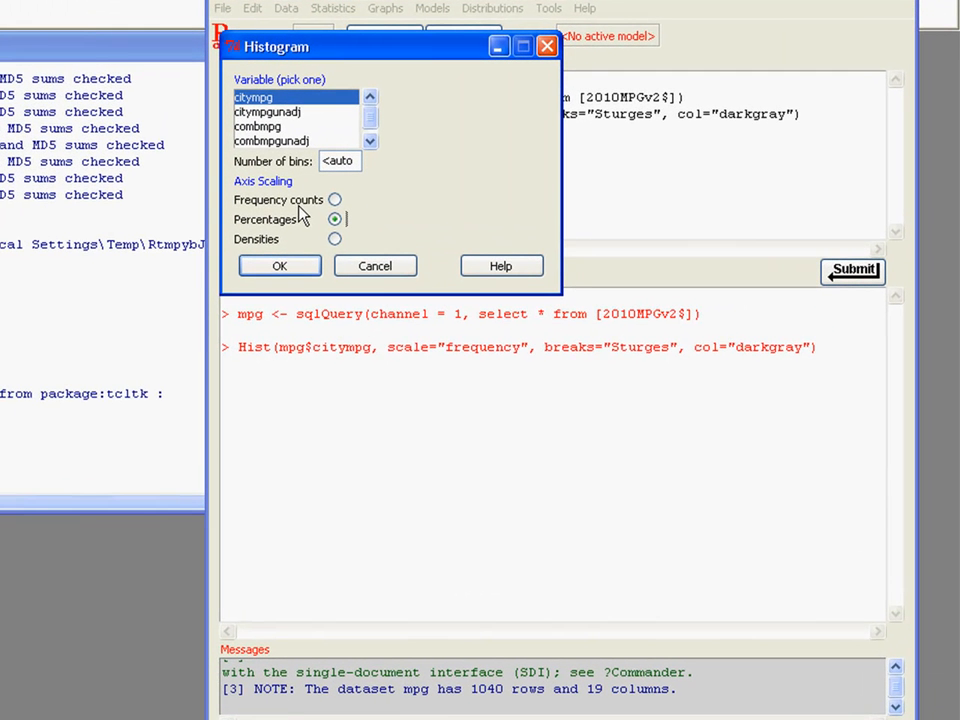
pyautogui.click(296, 264)
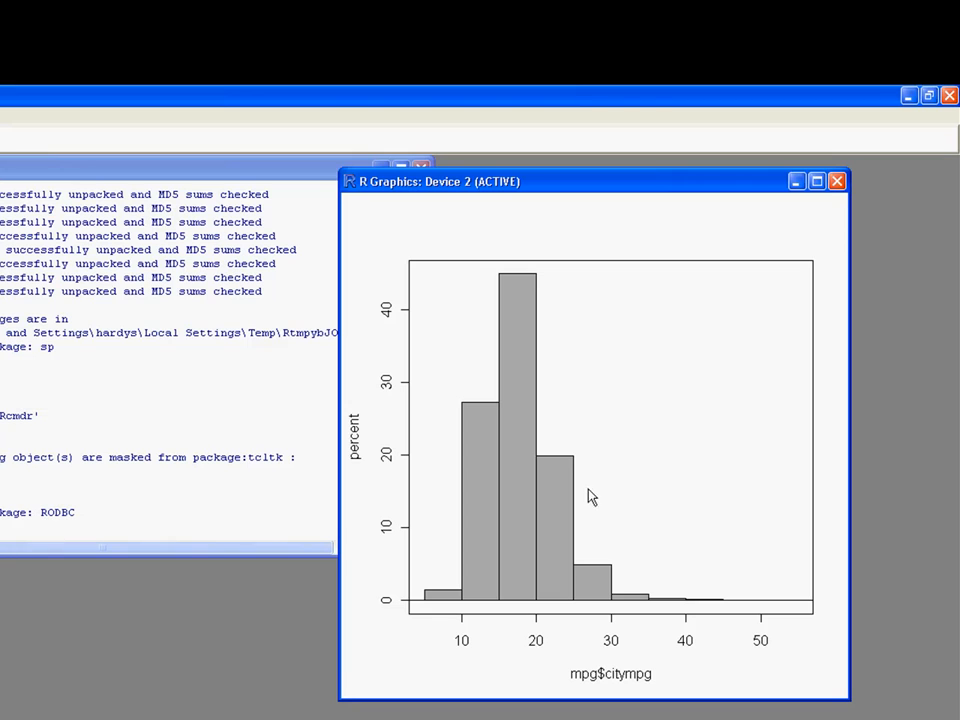
# - Add the x-axis label argument xlab="MPG" to the percent-scaled Hist command in the R Commander script
pyautogui.hotkey('alt', 'Tab')
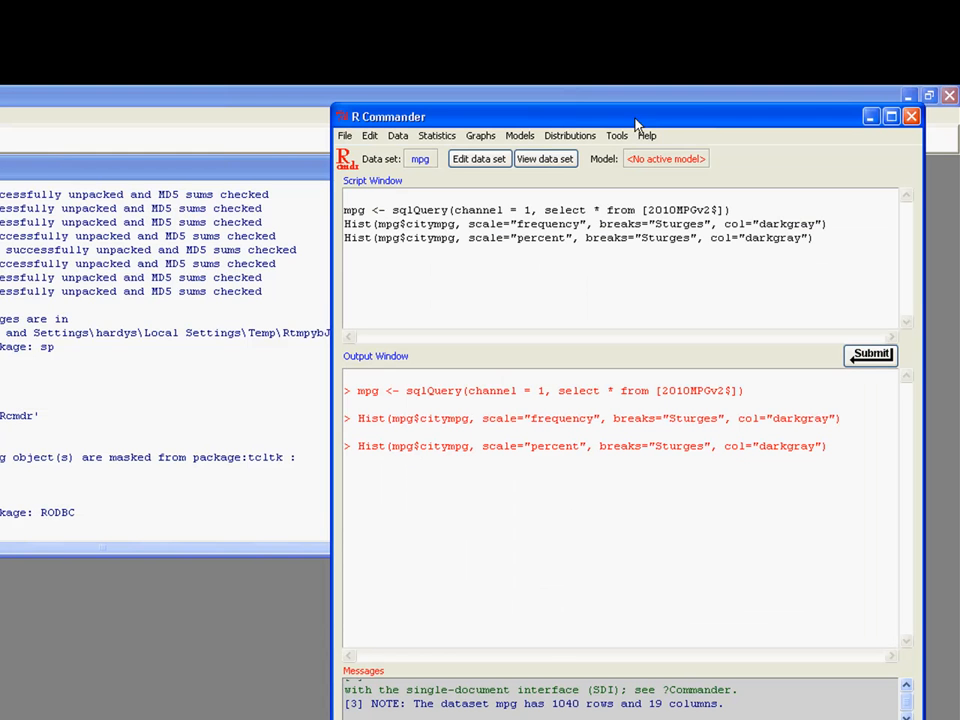
pyautogui.click(810, 238)
pyautogui.press('Left')
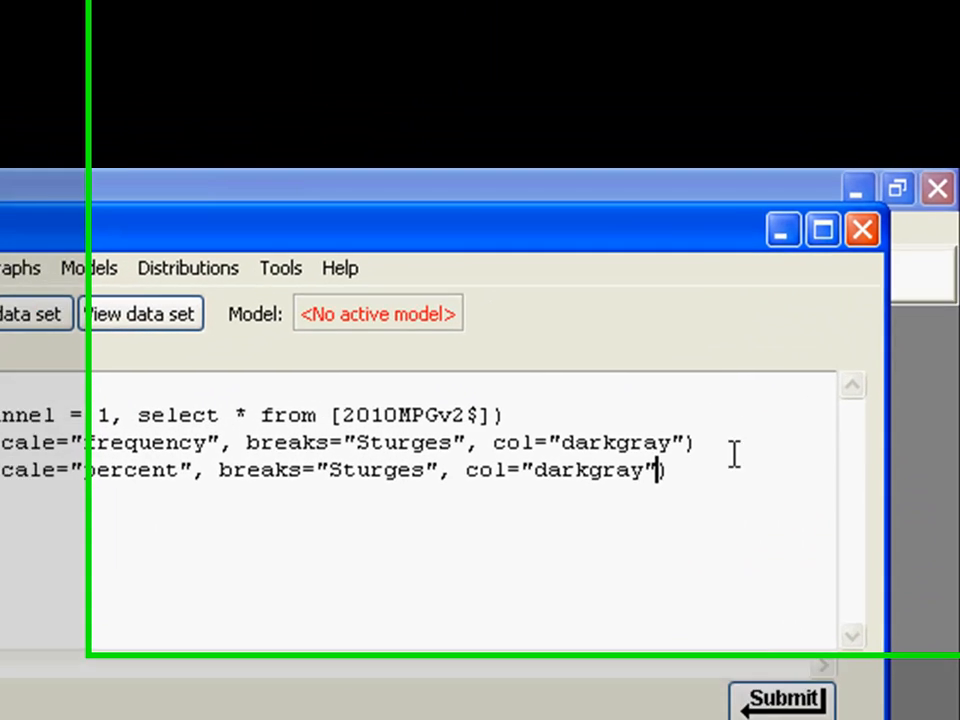
pyautogui.write(',"')
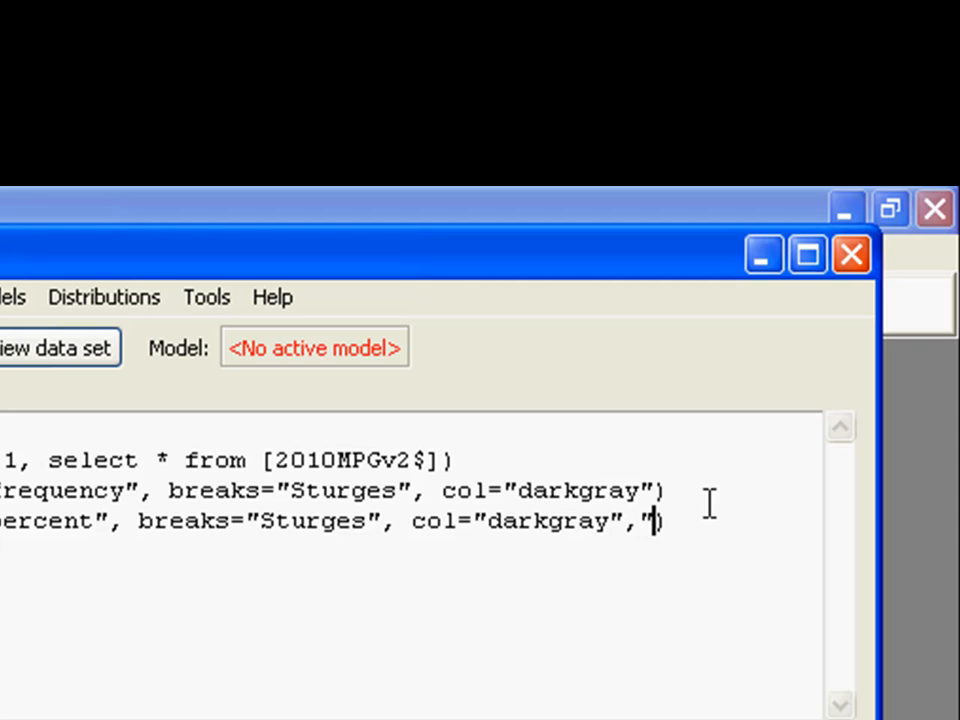
pyautogui.write('xlab"=MPG"')
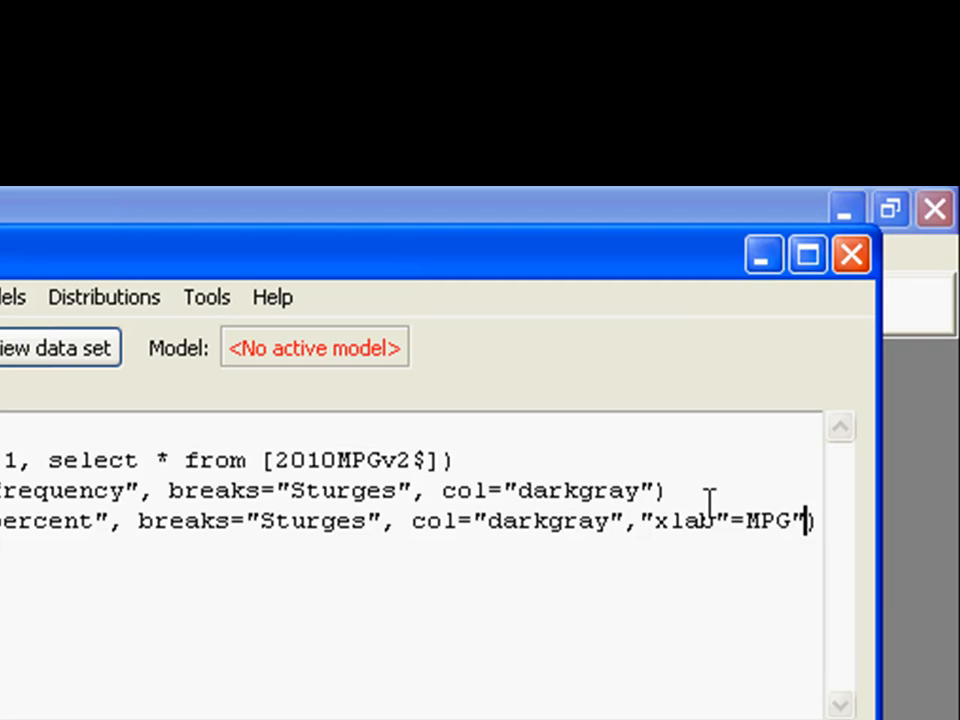
pyautogui.click(652, 520)
pyautogui.press('BackSpace')
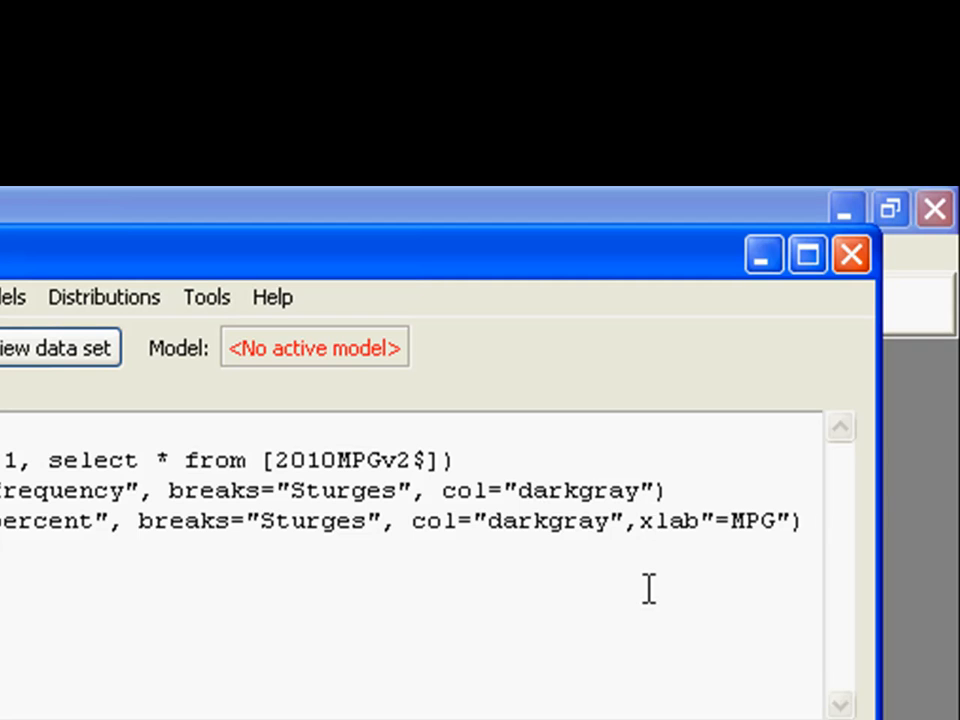
pyautogui.click(714, 514)
pyautogui.press('BackSpace')
pyautogui.click(720, 522)
pyautogui.write('"')
# - Add a main argument titling the graph with the author's first name in possessive form plus "Graph", and submit the percent-scaled Hist command
pyautogui.click(791, 517)
pyautogui.write(',main=')
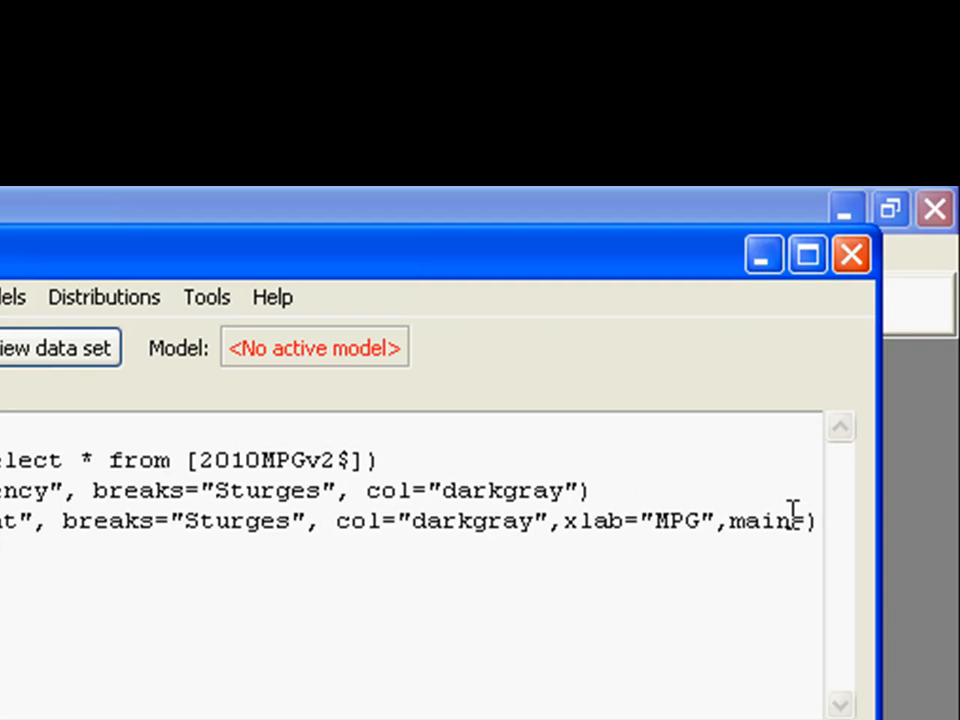
pyautogui.write('"Sarah\'s Gra')
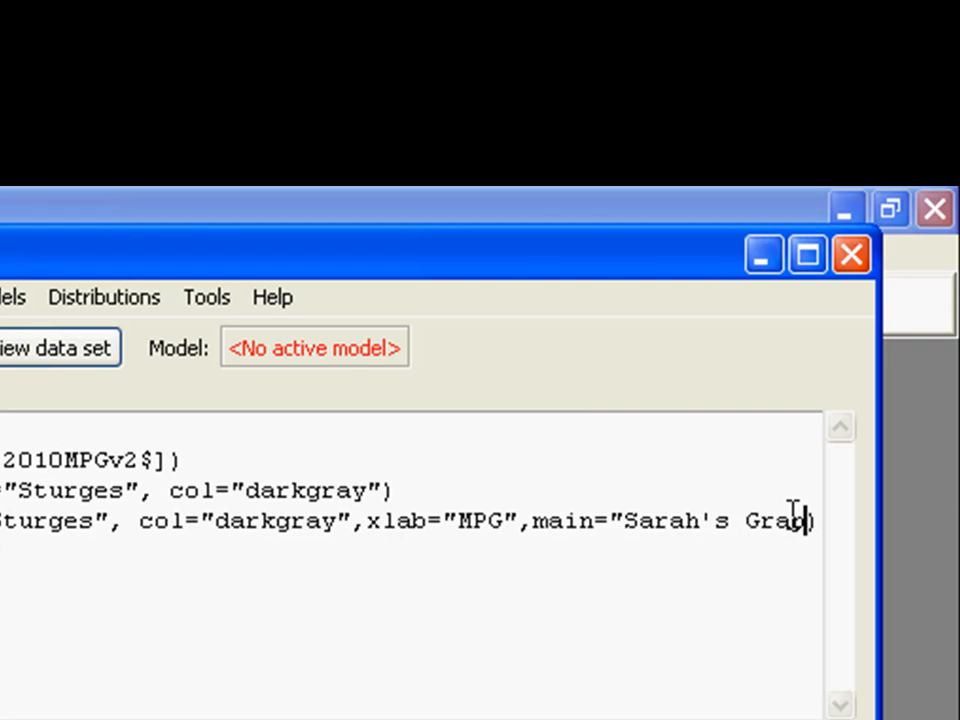
pyautogui.write('p')
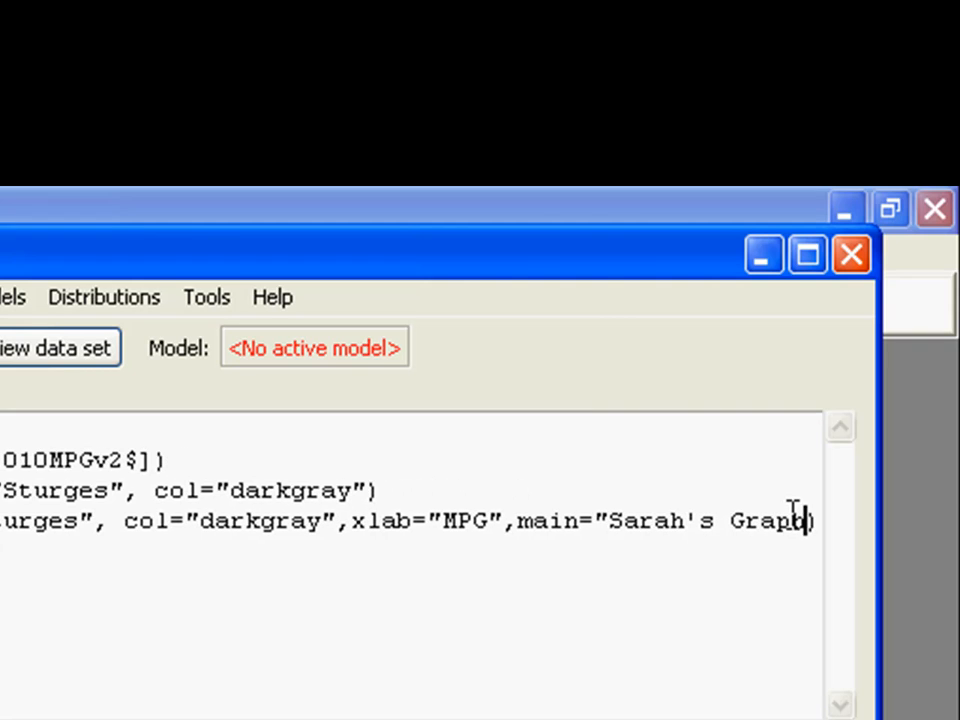
pyautogui.write('h"')
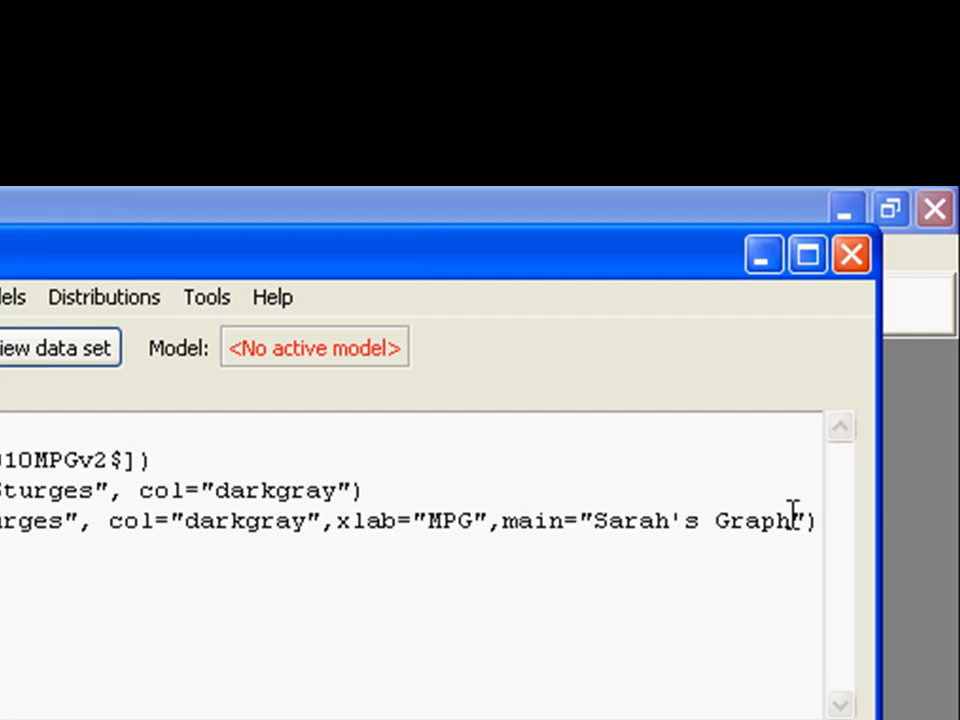
pyautogui.rightClick(733, 521)
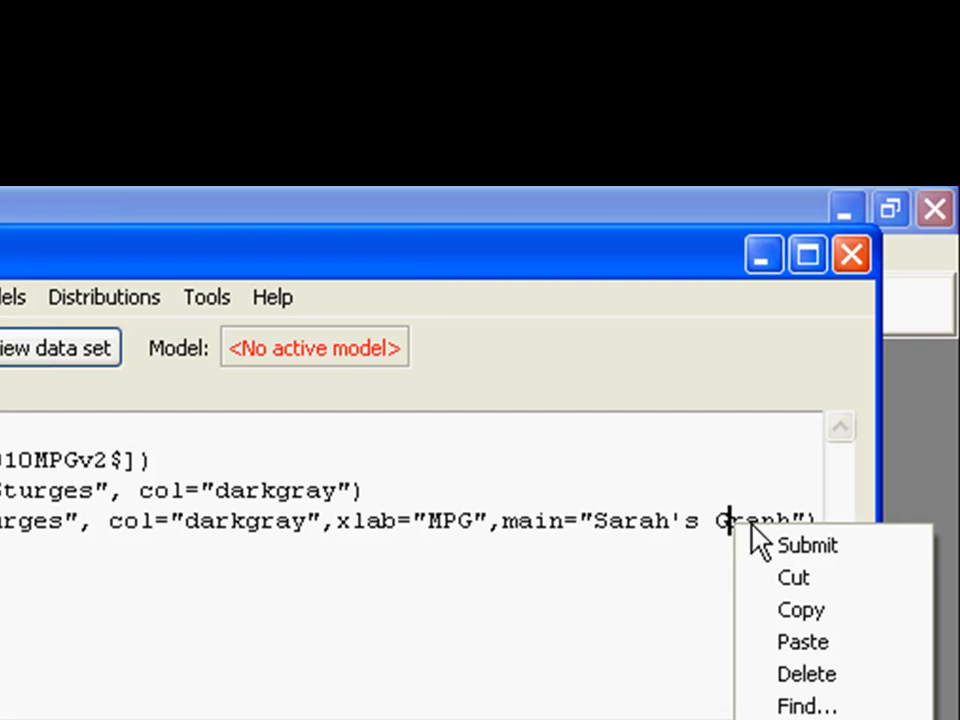
pyautogui.click(813, 546)
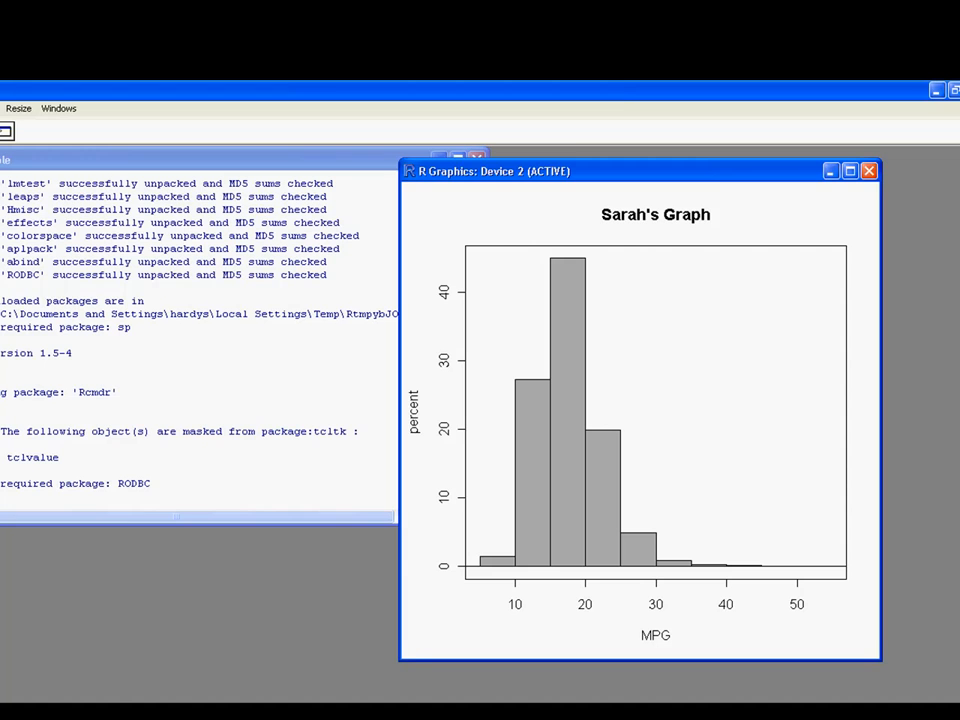
pyautogui.rightClick(740, 705)
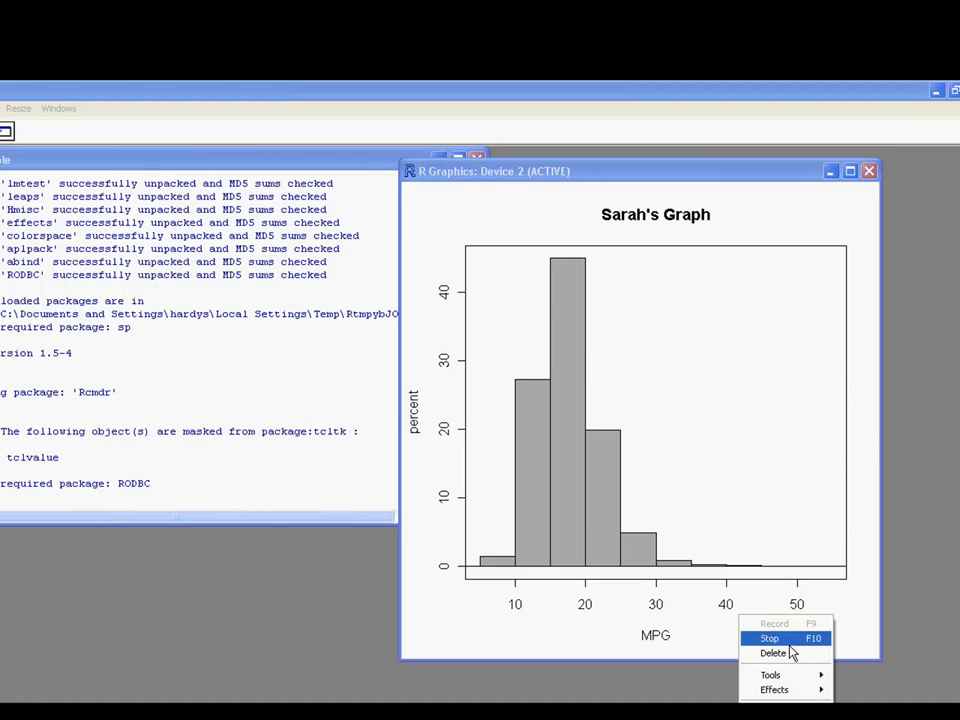
pyautogui.click(786, 636)
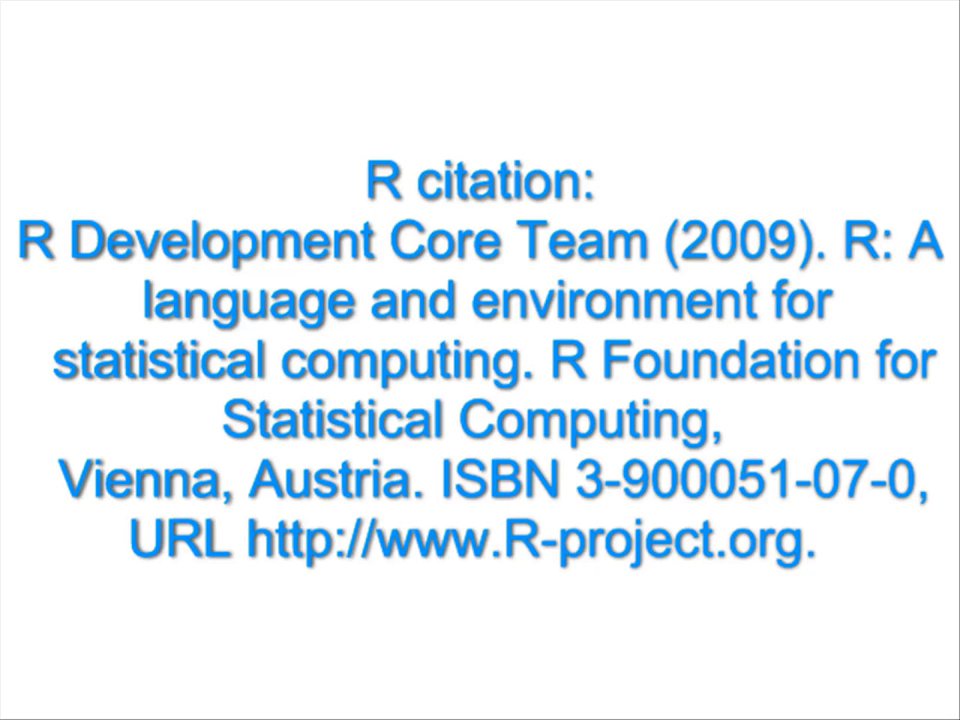